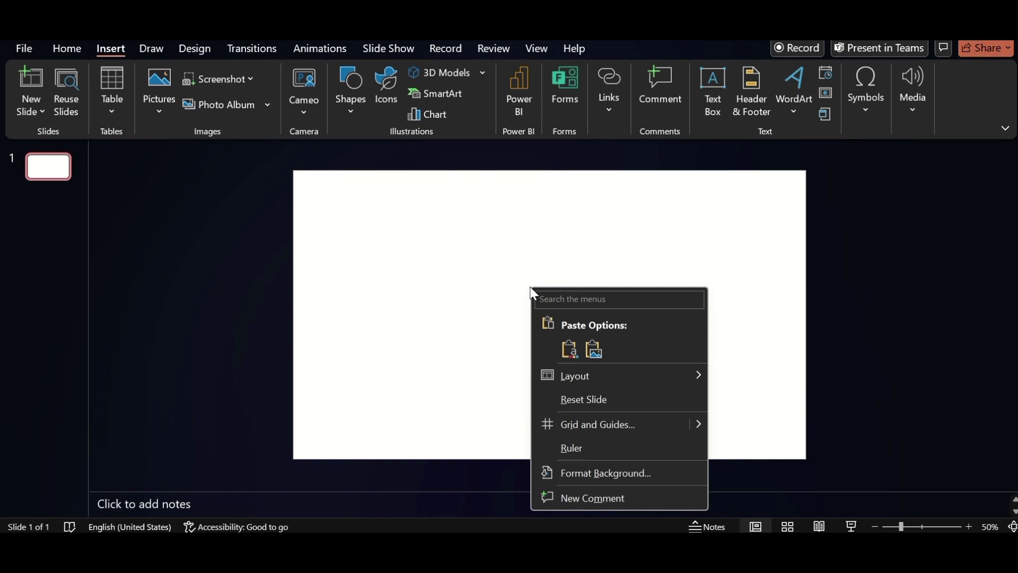
# - Set a starry night-sky image file as the slide's picture-fill background
pyautogui.click(601, 472)
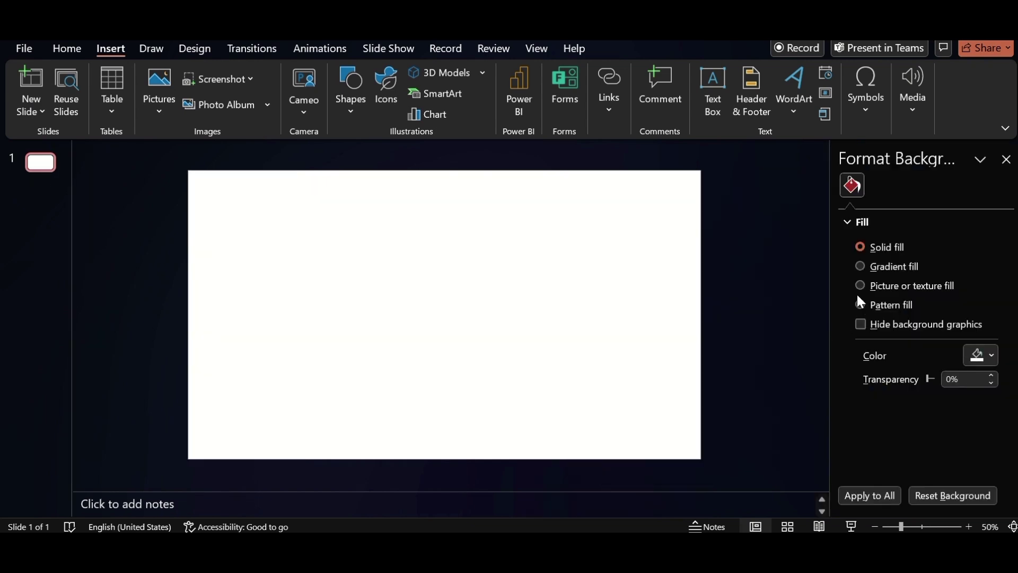
pyautogui.click(860, 285)
pyautogui.click(878, 372)
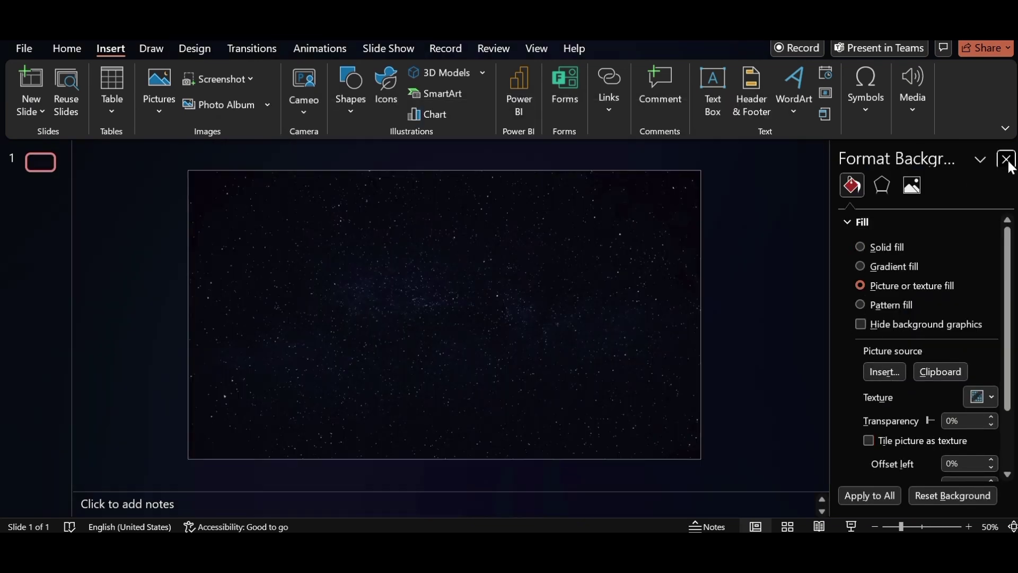
pyautogui.click(1007, 159)
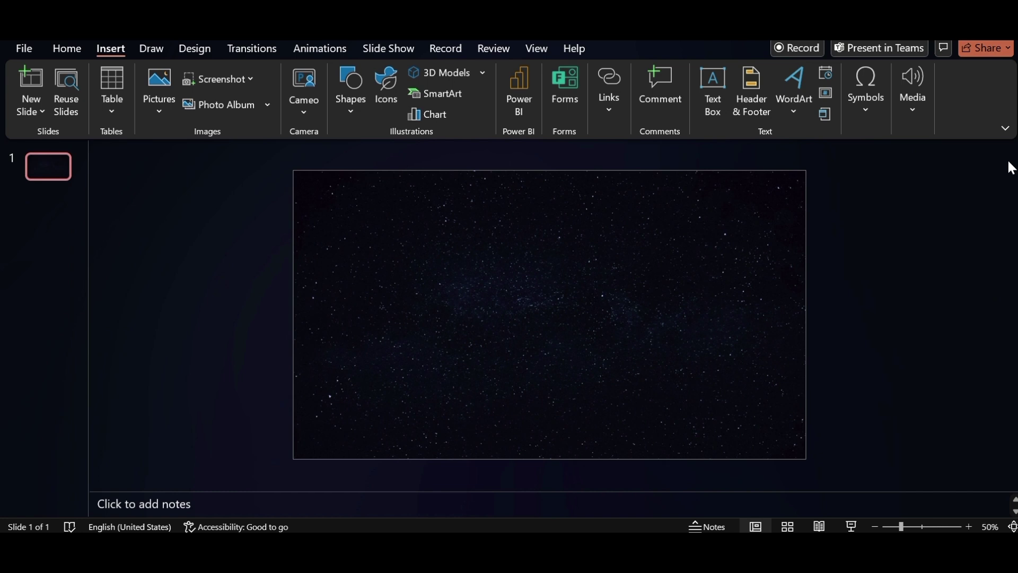
# - Search online 3D models for 'solar' and insert the Sun, Mercury, Venus, Earth and Mars
pyautogui.click(454, 73)
pyautogui.write('SOLA')
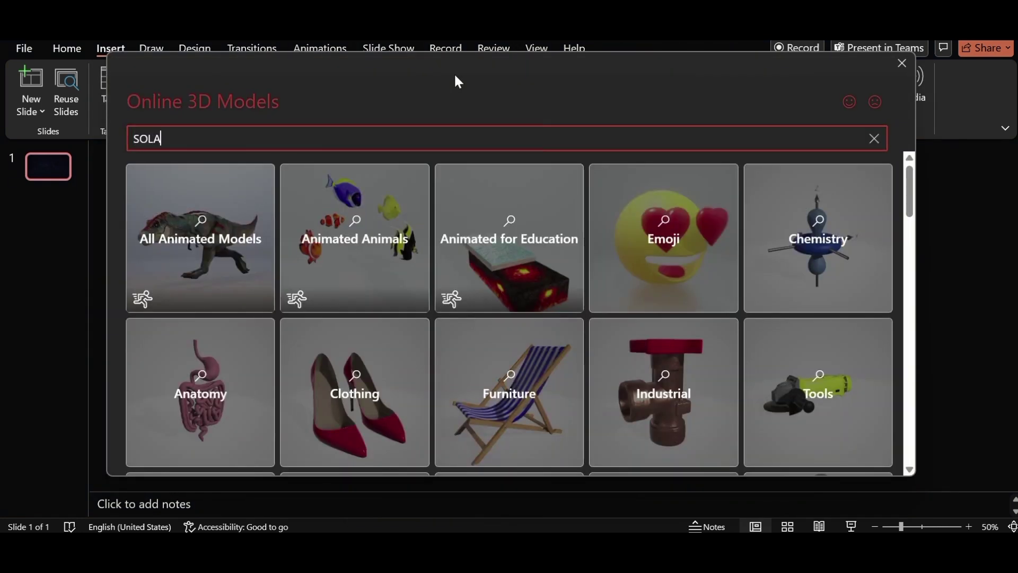
pyautogui.write('R')
pyautogui.press('Return')
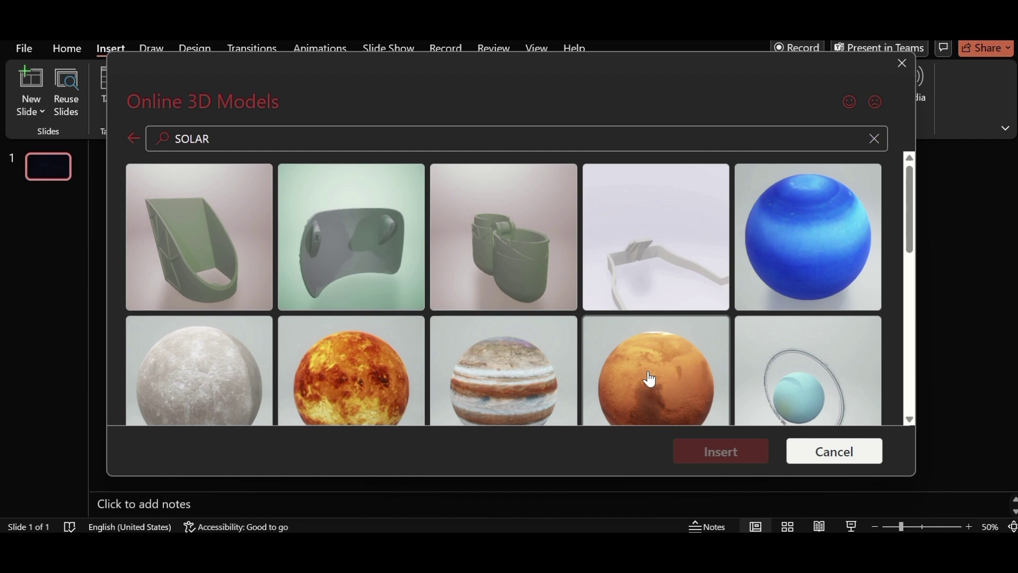
pyautogui.click(649, 378)
pyautogui.scroll(-5, 649, 379)
pyautogui.click(199, 362)
pyautogui.scroll(3, 371, 358)
pyautogui.click(370, 291)
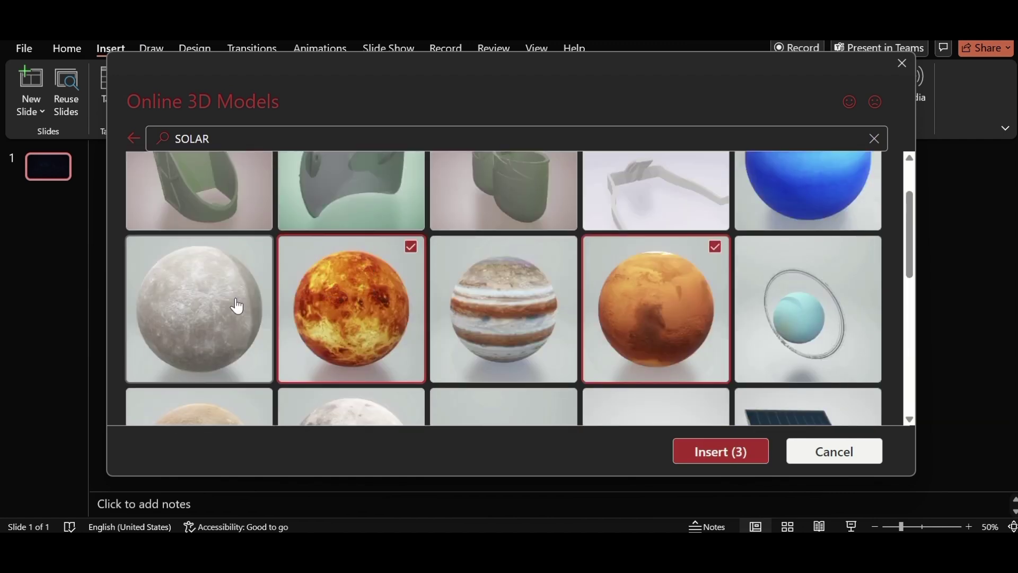
pyautogui.click(237, 306)
pyautogui.scroll(-5, 409, 318)
pyautogui.click(409, 318)
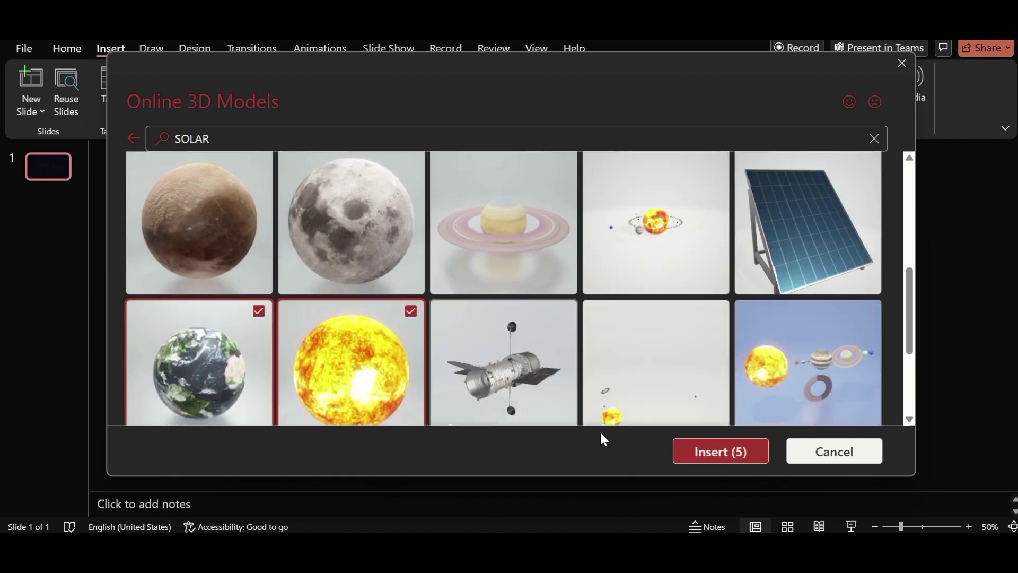
pyautogui.click(703, 452)
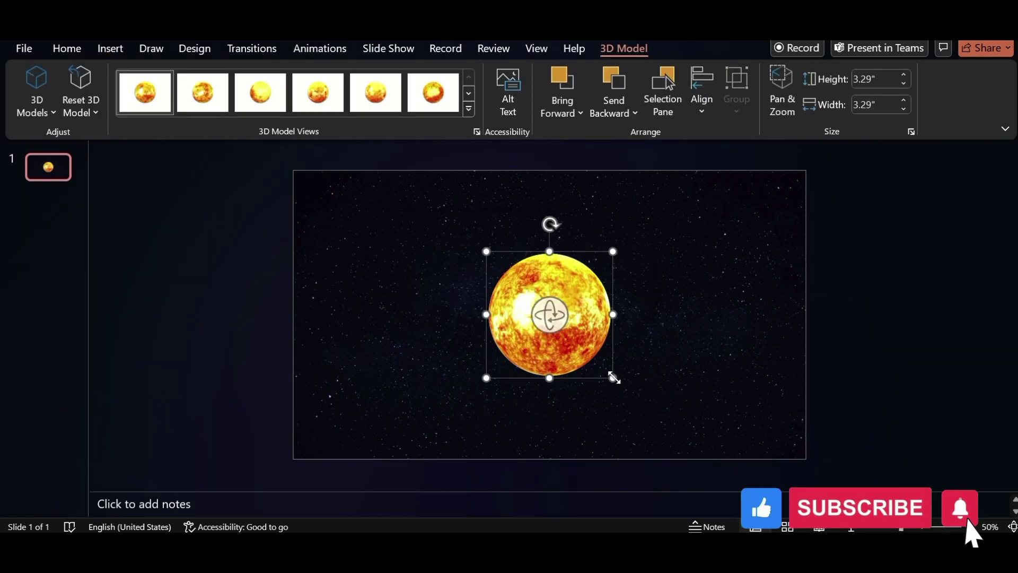
# - Enlarge the Sun and move it left, then enlarge Mercury
pyautogui.moveTo(611, 375); pyautogui.dragTo(680, 466)
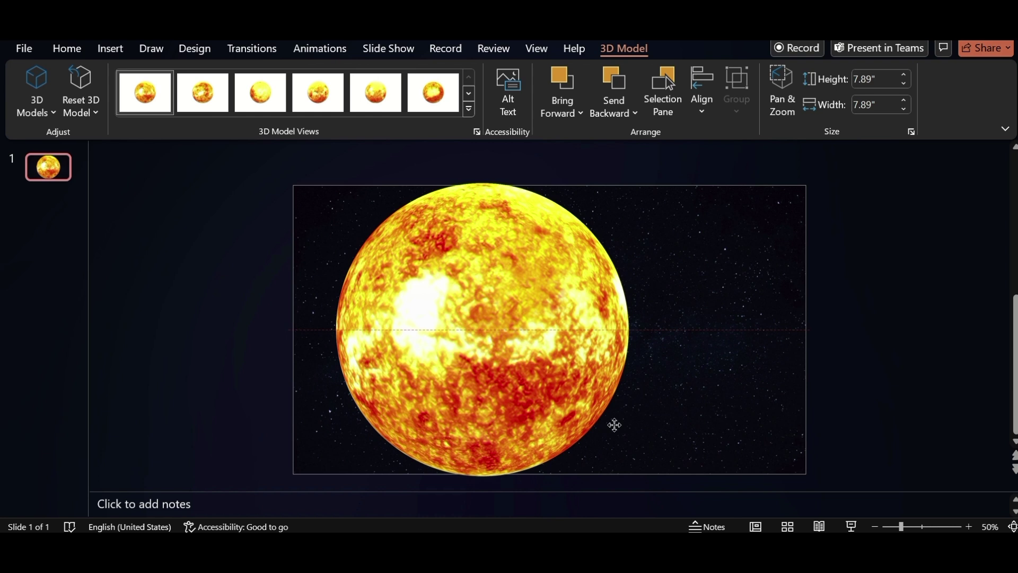
pyautogui.moveTo(534, 421); pyautogui.dragTo(470, 419)
pyautogui.click(589, 366)
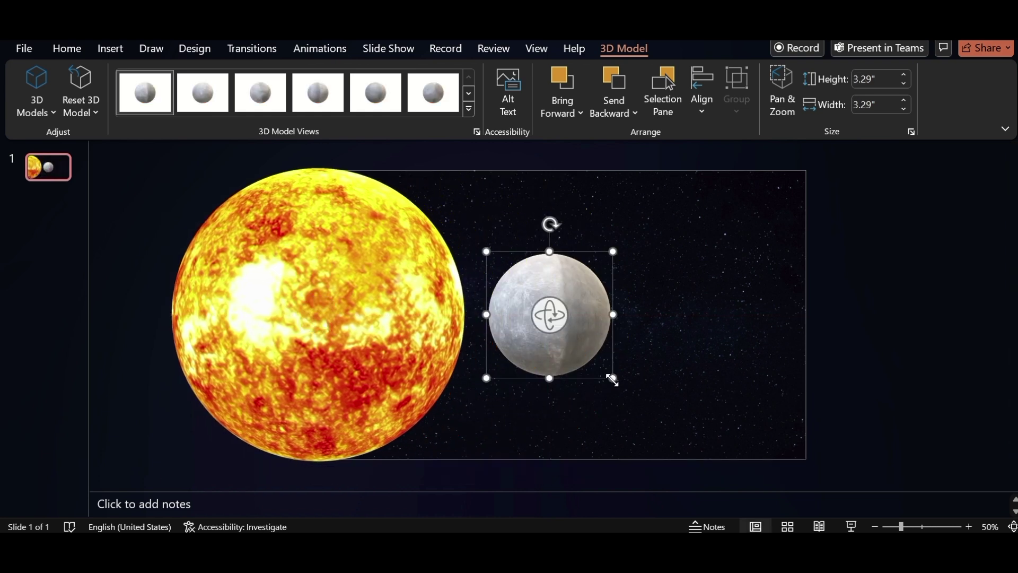
pyautogui.moveTo(610, 380)
pyautogui.mouseDown()
pyautogui.moveTo(648, 429)
pyautogui.moveTo(661, 391)
pyautogui.moveTo(531, 386)
pyautogui.mouseUp()
# - Enlarge Venus, select Earth and Mars, and paste the THE SUN heading and description
pyautogui.click(577, 343)
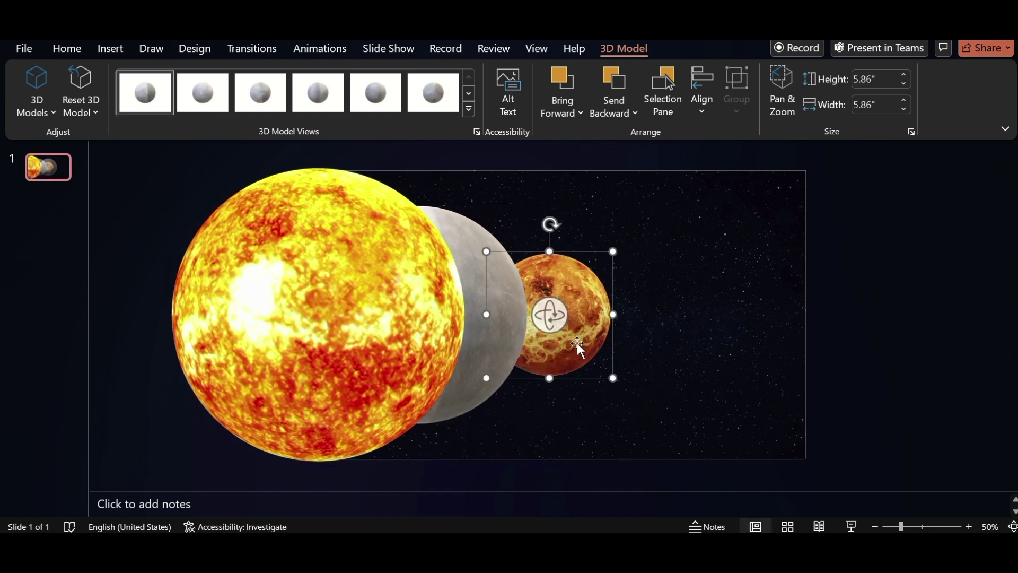
pyautogui.moveTo(612, 376)
pyautogui.mouseDown()
pyautogui.moveTo(629, 401)
pyautogui.moveTo(602, 350)
pyautogui.moveTo(613, 367)
pyautogui.mouseUp()
pyautogui.click(596, 333)
pyautogui.click(606, 324)
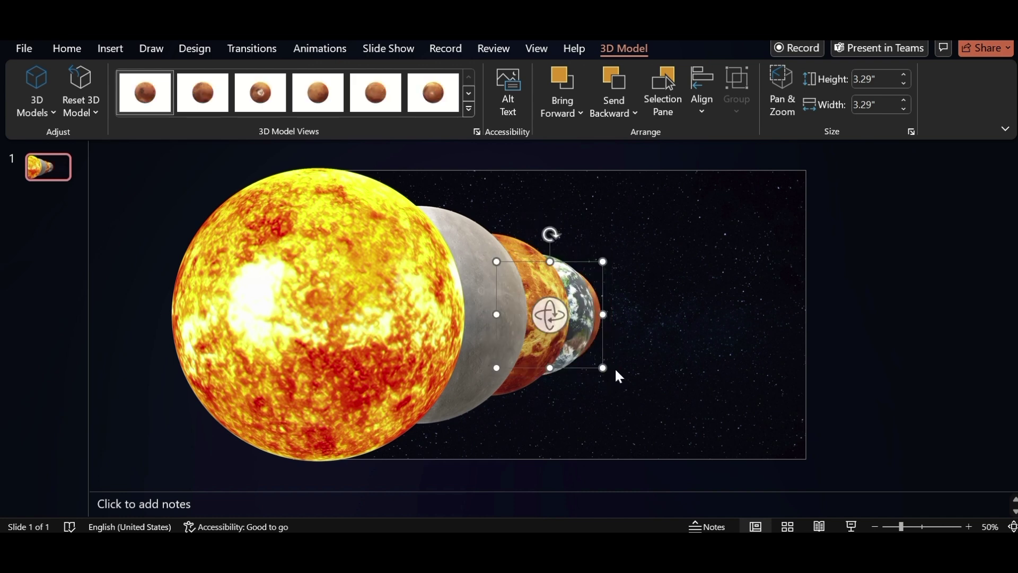
pyautogui.hotkey('ctrl', 'v')
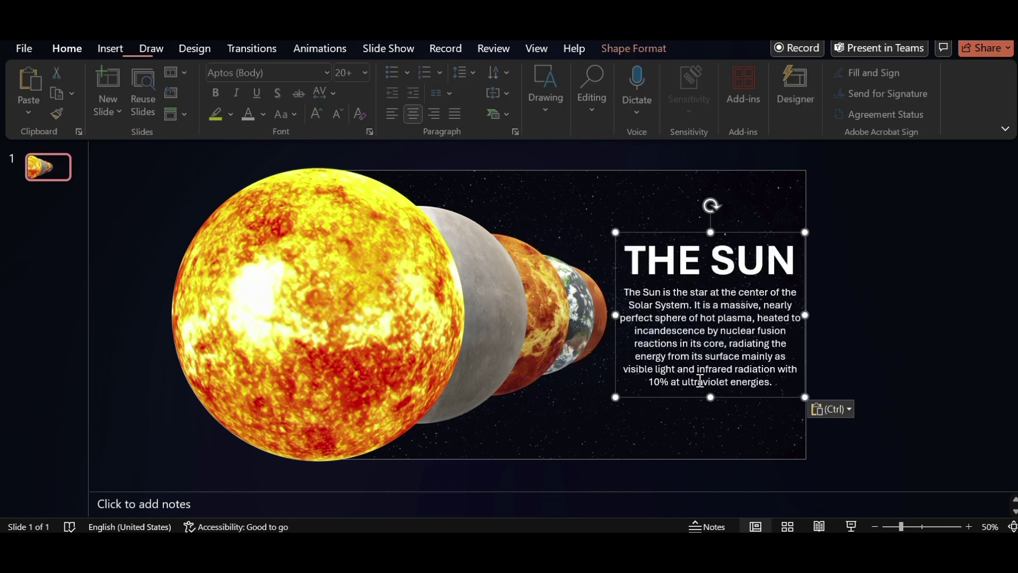
# - Duplicate the first slide and move the Sun partly off the left edge
pyautogui.rightClick(52, 168)
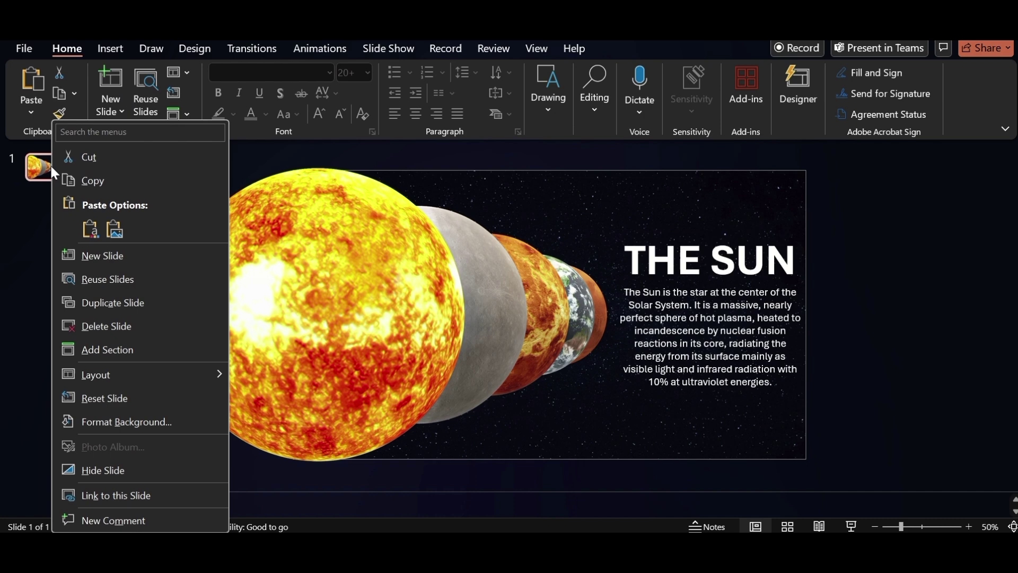
pyautogui.click(119, 301)
pyautogui.click(318, 328)
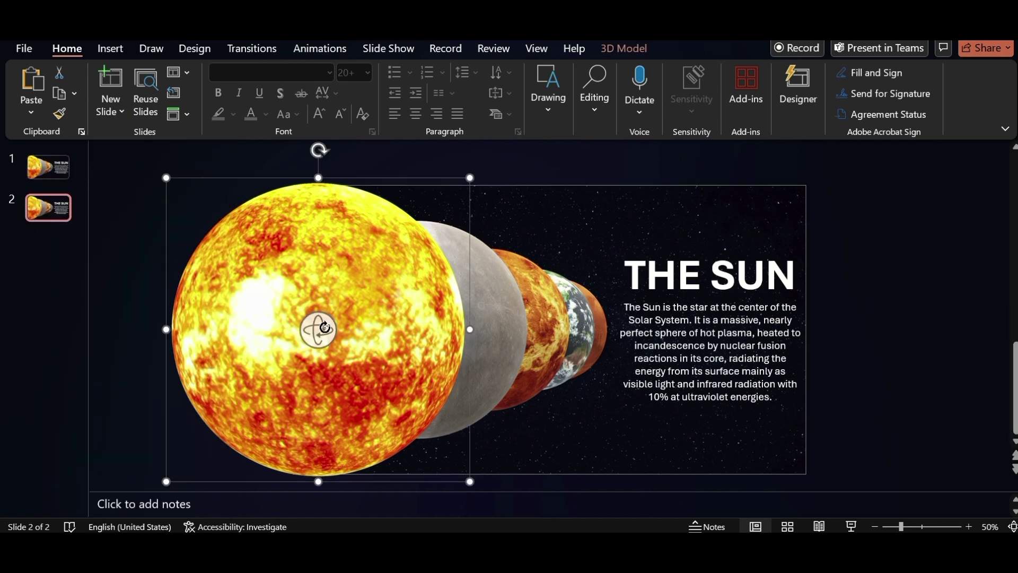
pyautogui.moveTo(465, 449); pyautogui.dragTo(294, 445)
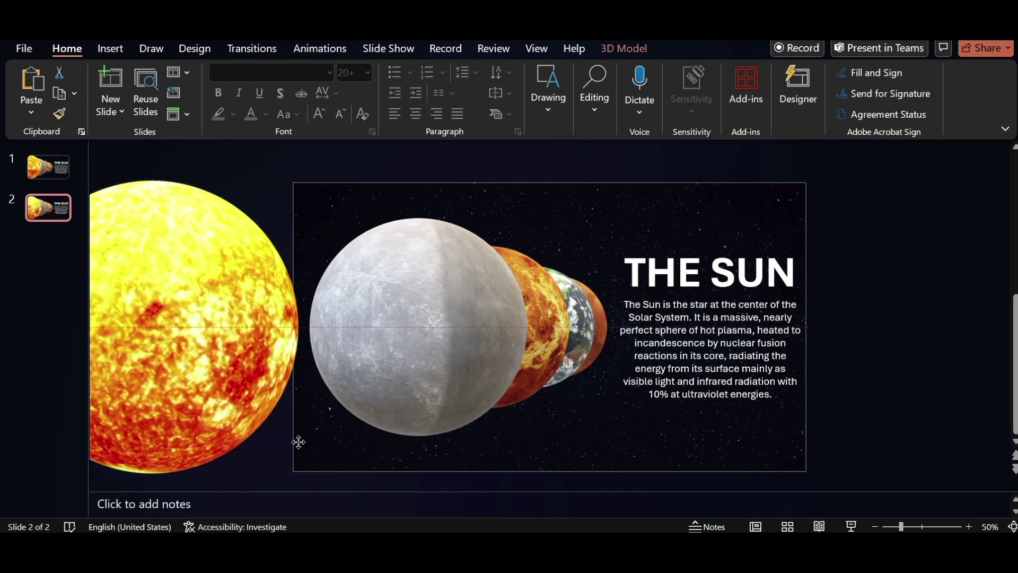
# - Enlarge Mercury, rotate it to another side, and move it further left
pyautogui.click(528, 330)
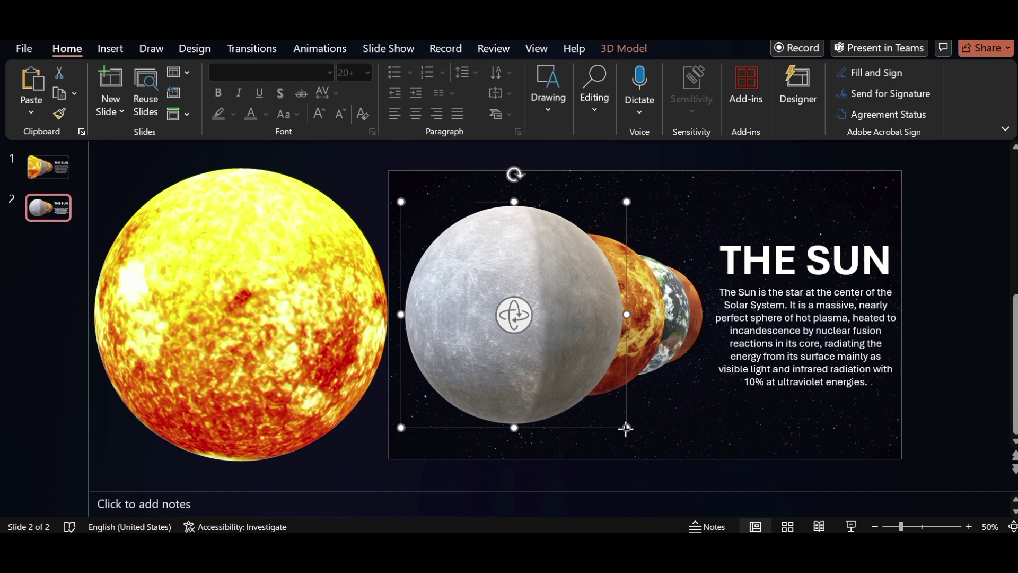
pyautogui.moveTo(627, 430); pyautogui.dragTo(659, 462)
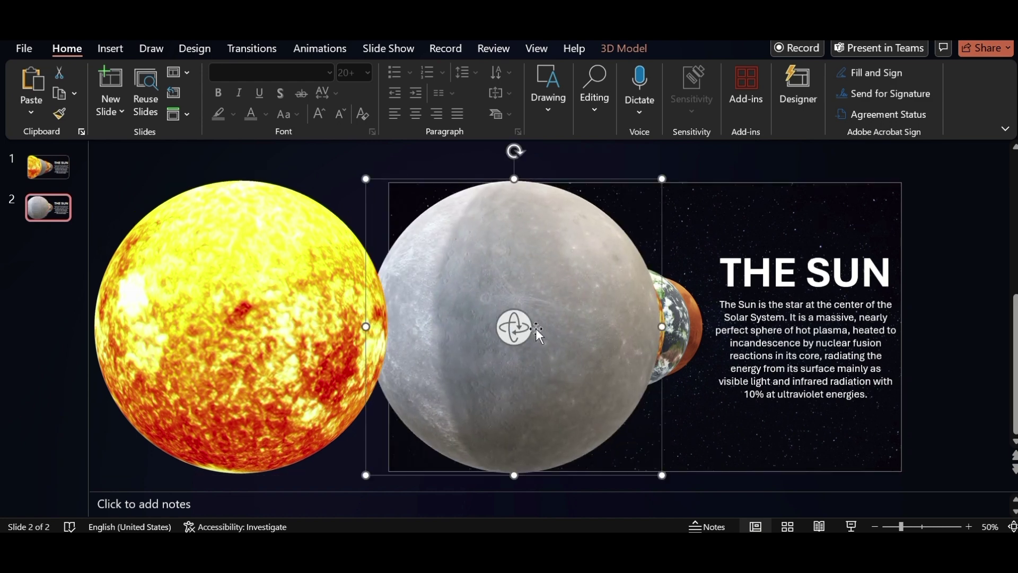
pyautogui.moveTo(535, 333); pyautogui.dragTo(453, 325)
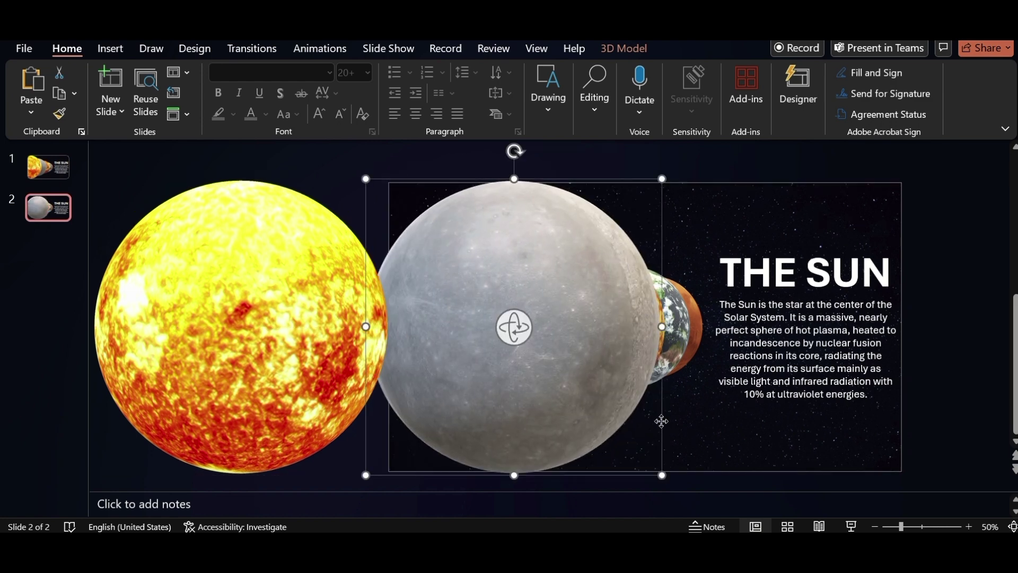
pyautogui.moveTo(660, 420); pyautogui.dragTo(541, 413)
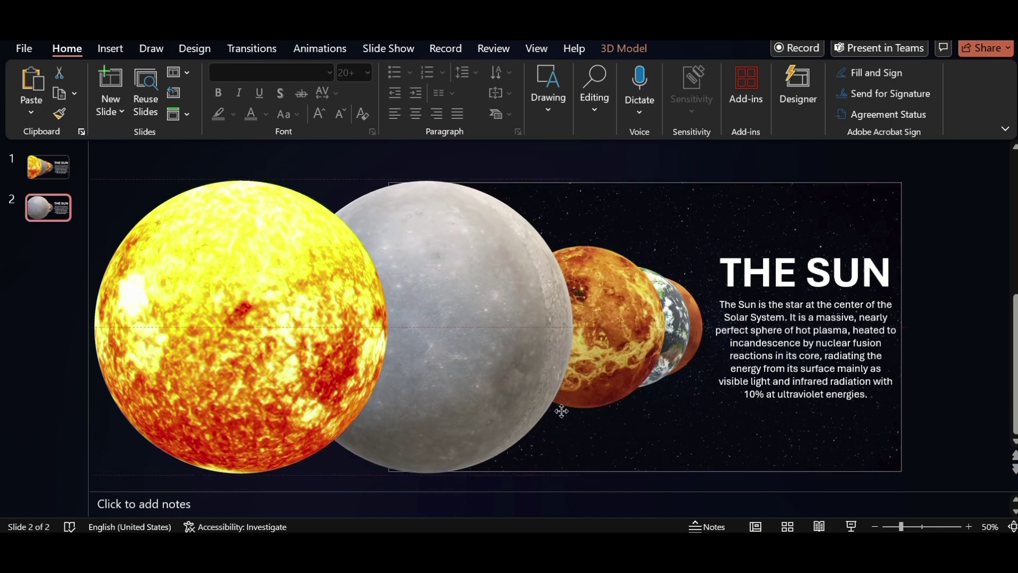
# - Enlarge Venus, rotate it to a different surface, and shift it left
pyautogui.click(608, 344)
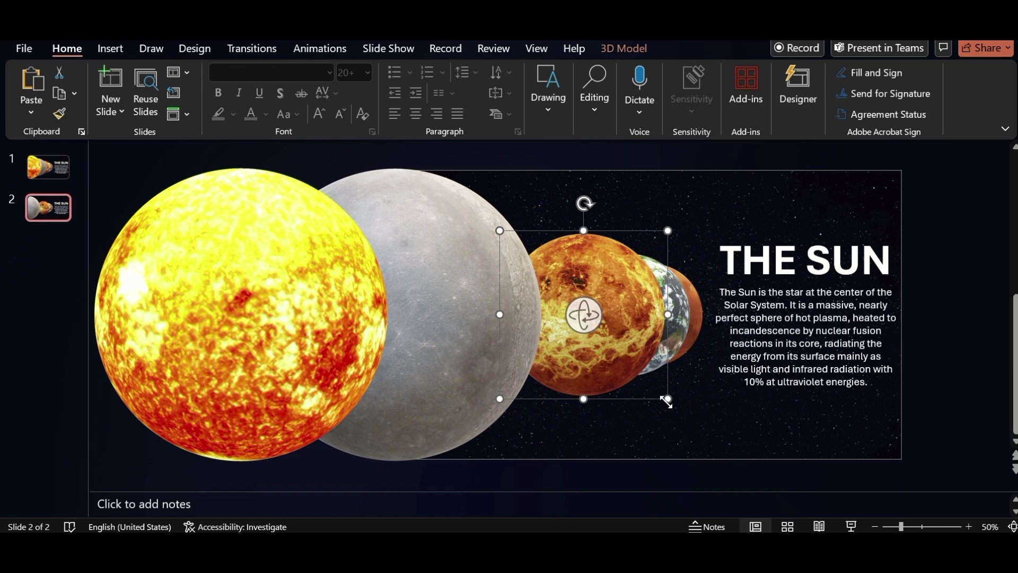
pyautogui.moveTo(667, 400); pyautogui.dragTo(680, 414)
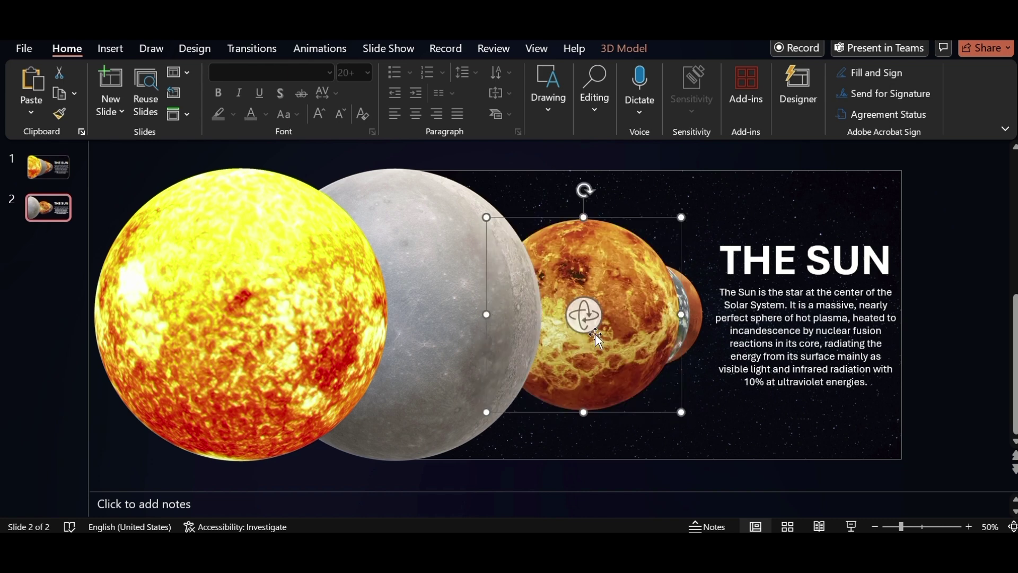
pyautogui.moveTo(585, 314)
pyautogui.mouseDown()
pyautogui.moveTo(623, 318)
pyautogui.moveTo(597, 315)
pyautogui.mouseUp()
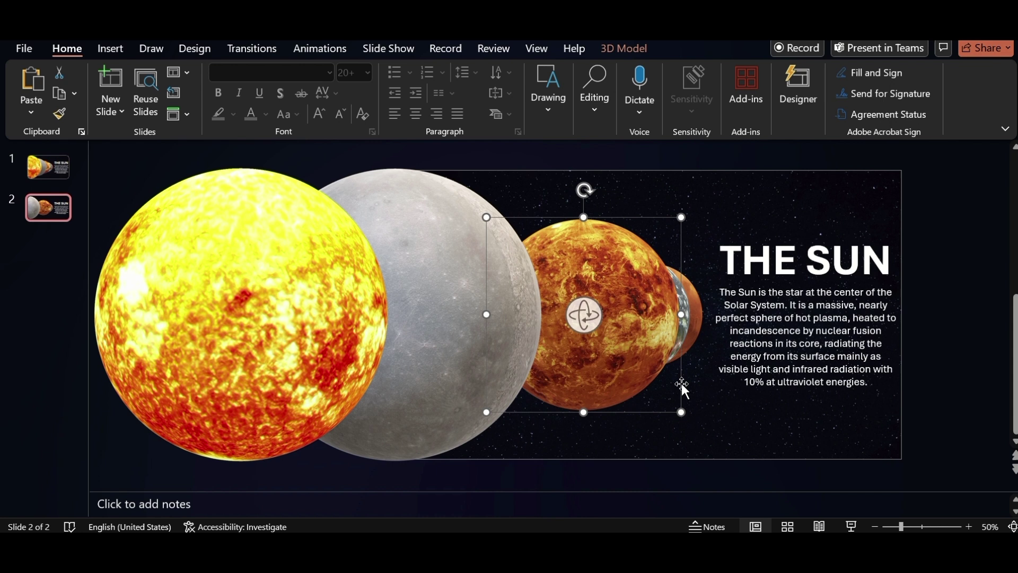
pyautogui.moveTo(682, 386); pyautogui.dragTo(608, 373)
# - Enlarge the Earth model and select Mars
pyautogui.click(632, 317)
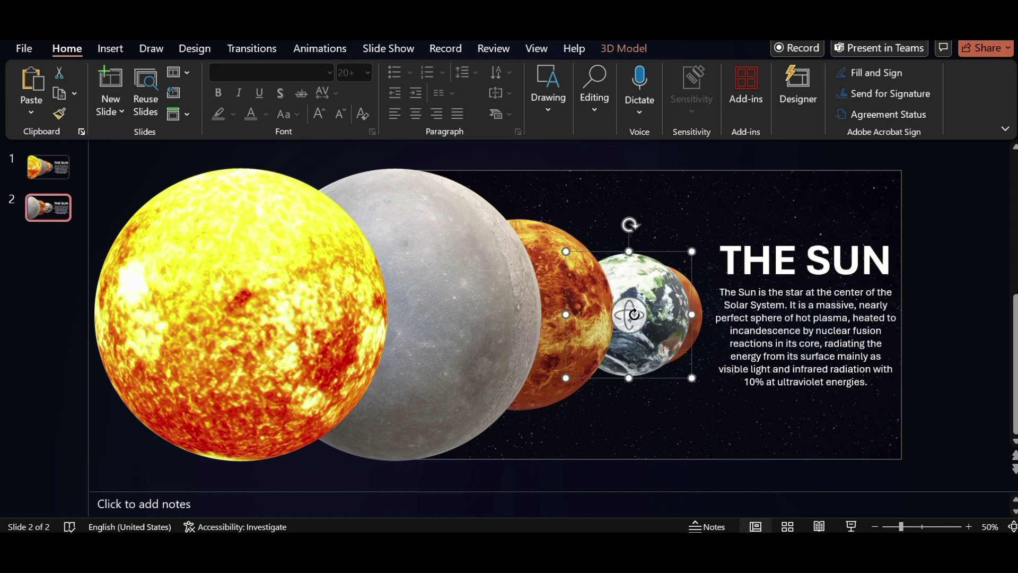
pyautogui.moveTo(691, 378); pyautogui.dragTo(697, 385)
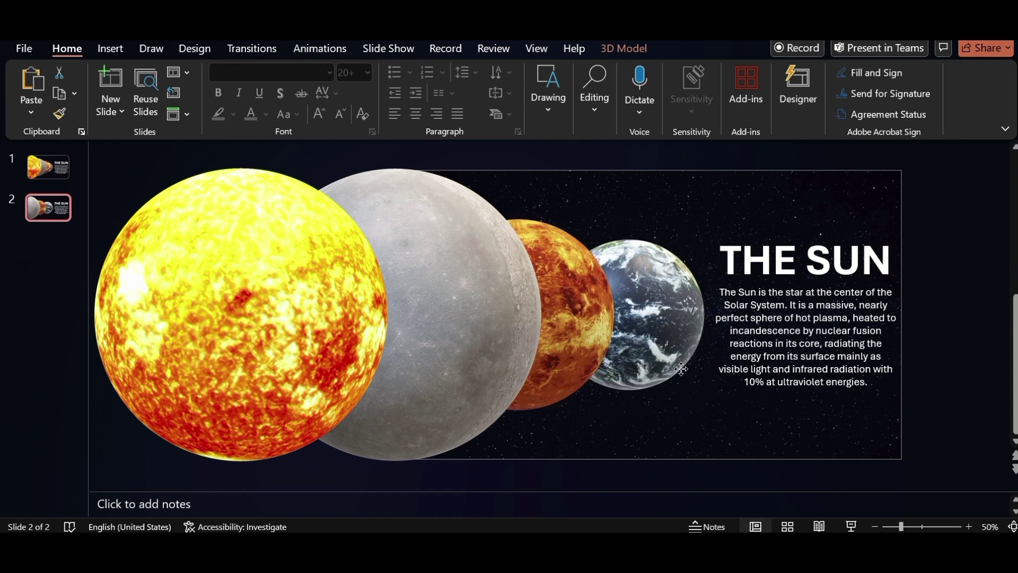
pyautogui.click(660, 317)
pyautogui.click(684, 366)
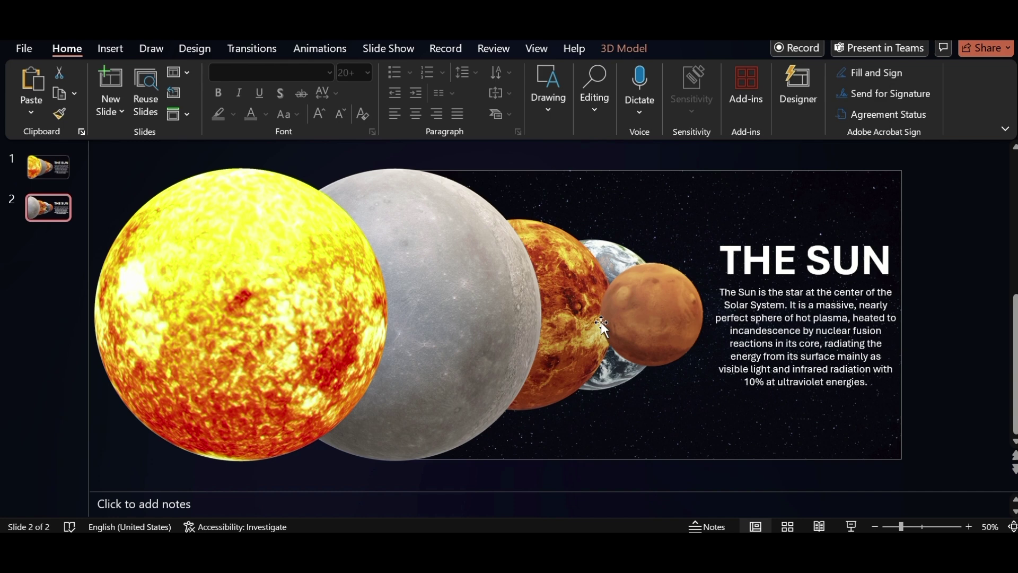
pyautogui.click(703, 359)
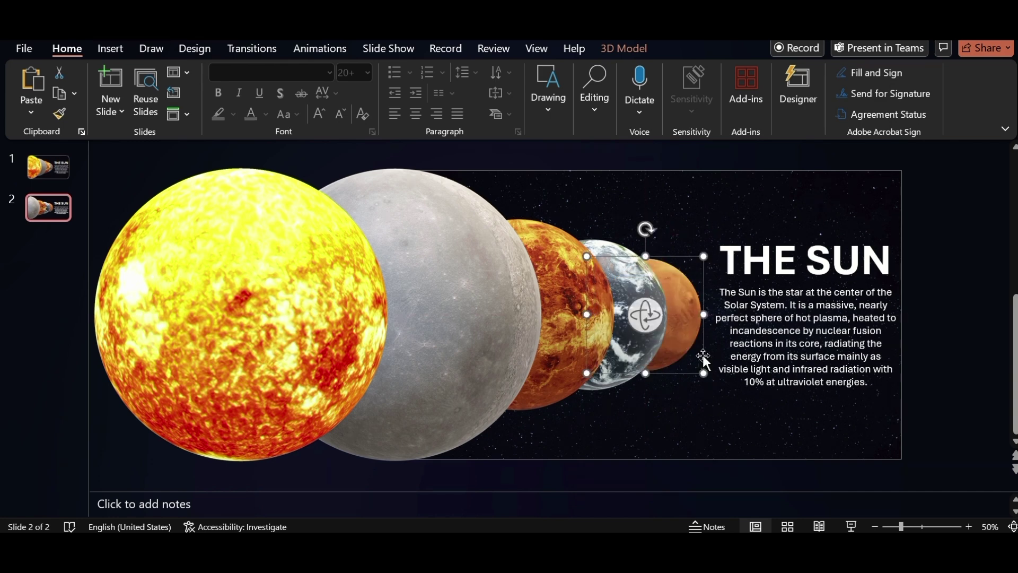
# - Set the Sun text fill to 100% transparency and paste the MERCURY heading and description
pyautogui.click(798, 330)
pyautogui.rightClick(836, 234)
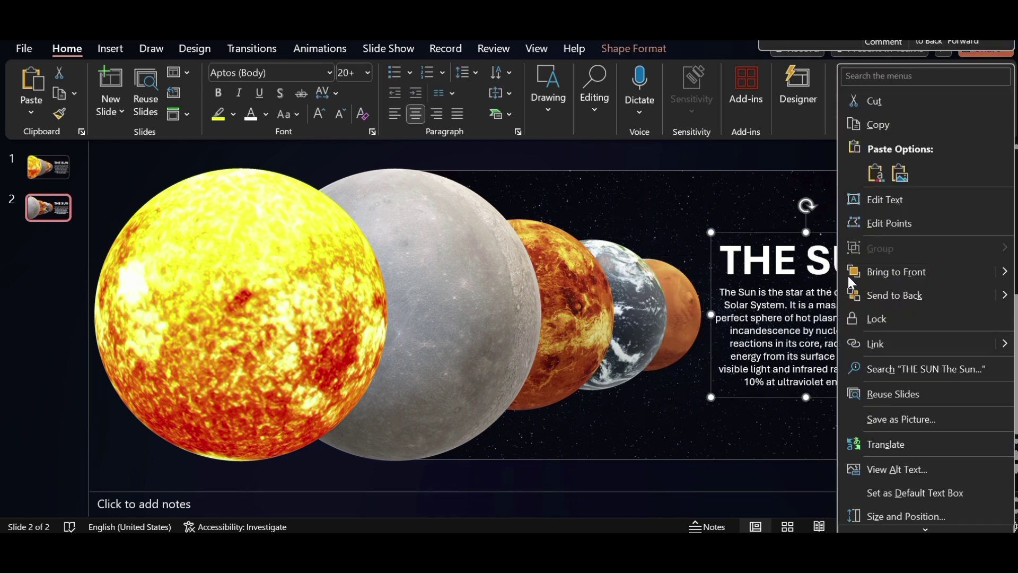
pyautogui.click(903, 516)
pyautogui.click(956, 191)
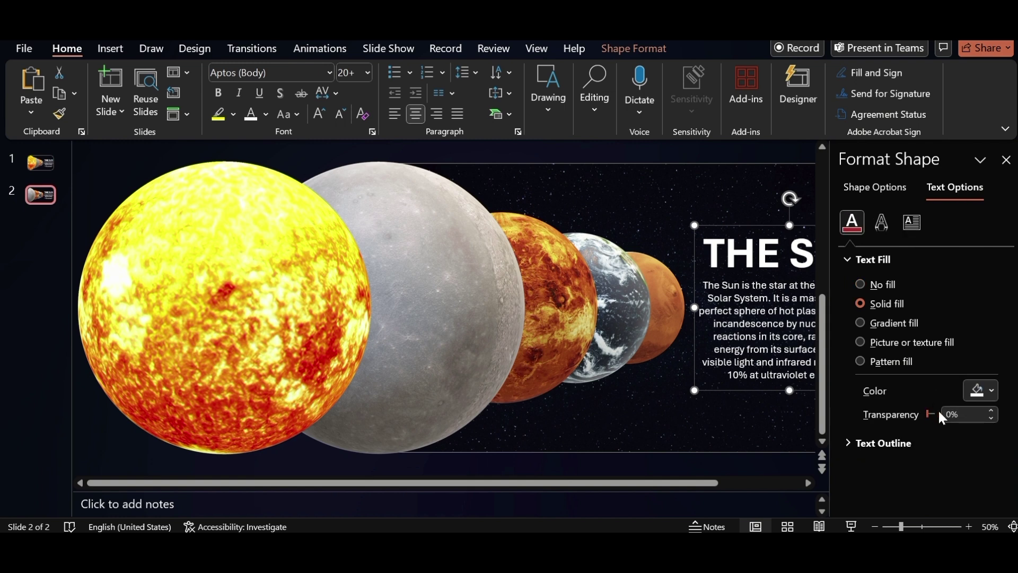
pyautogui.moveTo(939, 412); pyautogui.dragTo(1013, 415)
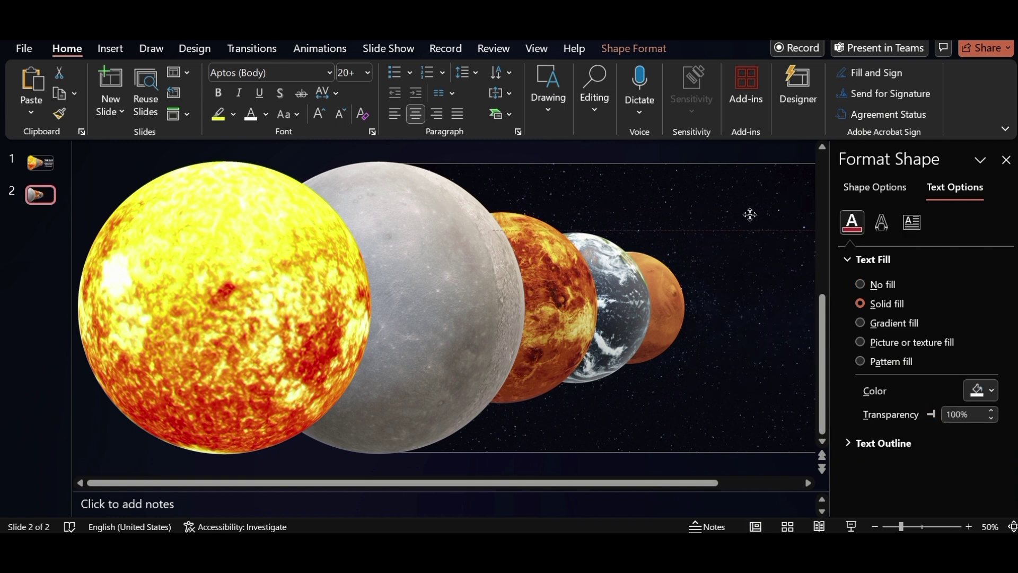
pyautogui.scroll(1, 762, 469)
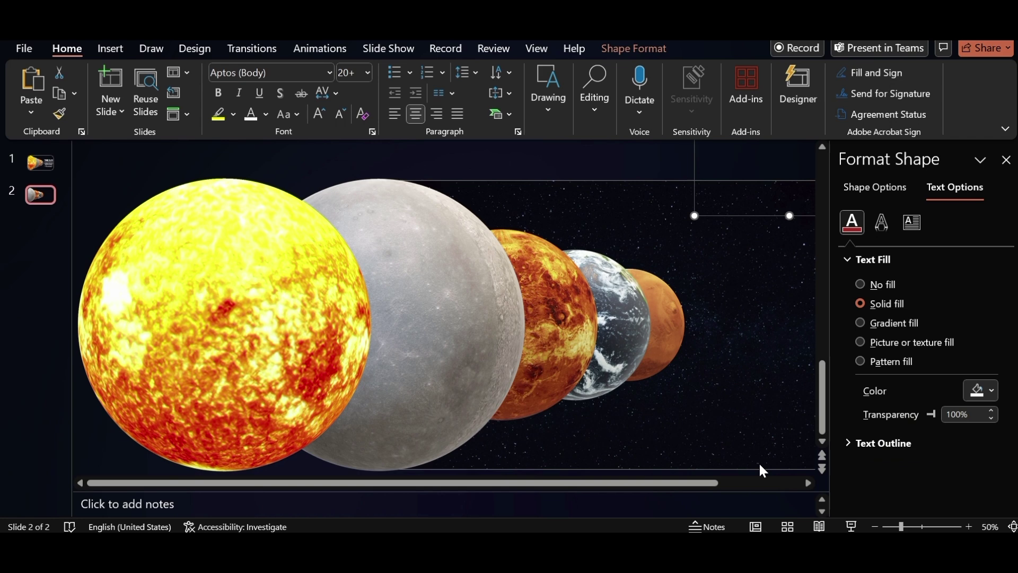
pyautogui.hotkey('ctrl', 'v')
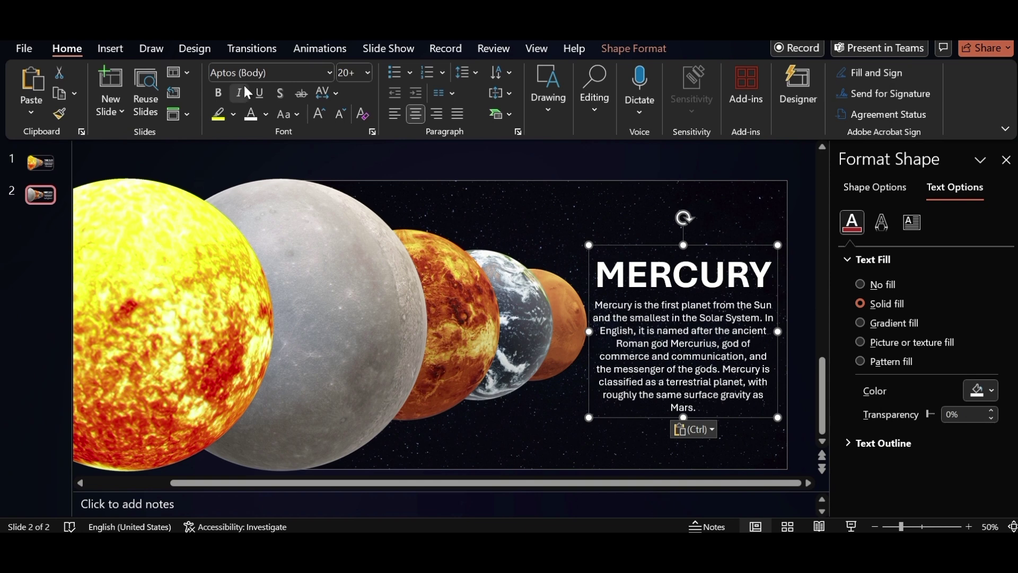
pyautogui.click(251, 50)
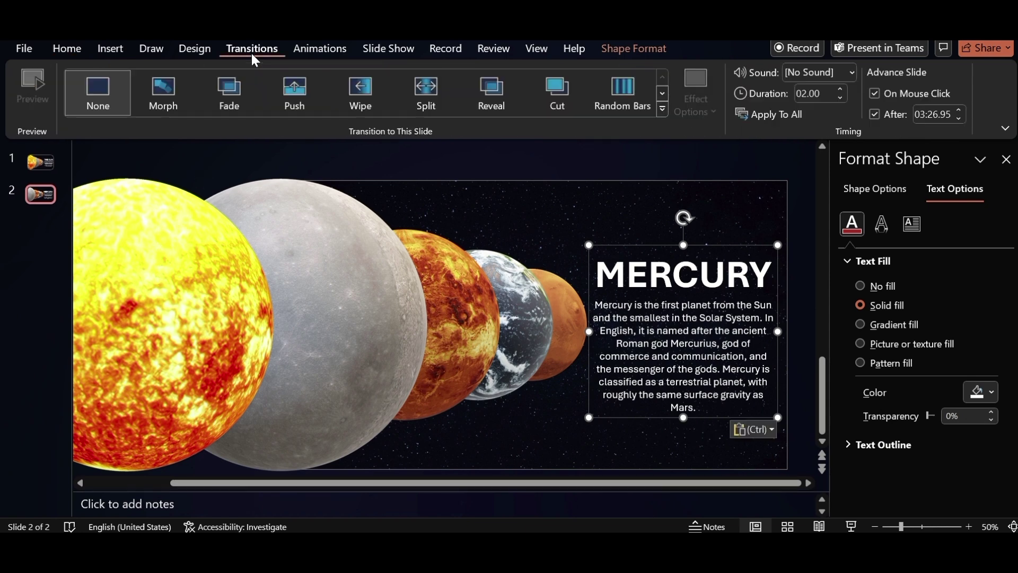
# - Give slide 2 a 4-second Morph transition and duplicate it as slide 3
pyautogui.click(171, 101)
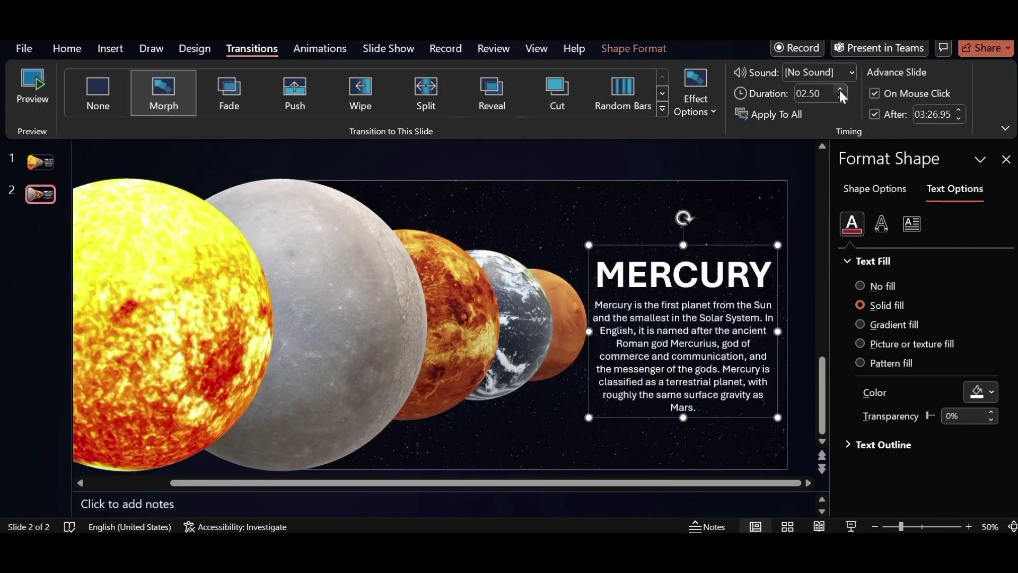
pyautogui.click(839, 90)
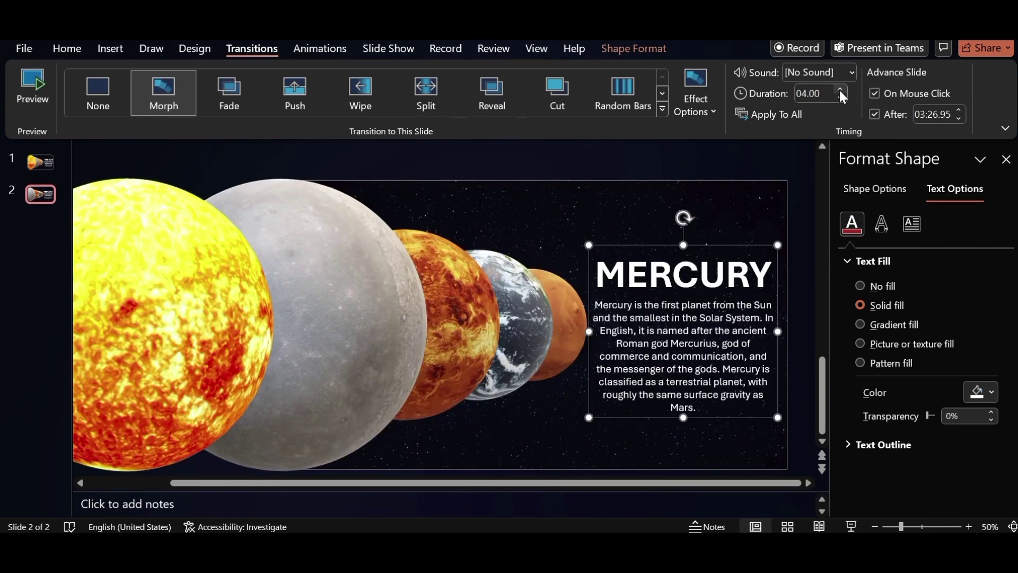
pyautogui.rightClick(46, 197)
pyautogui.click(97, 302)
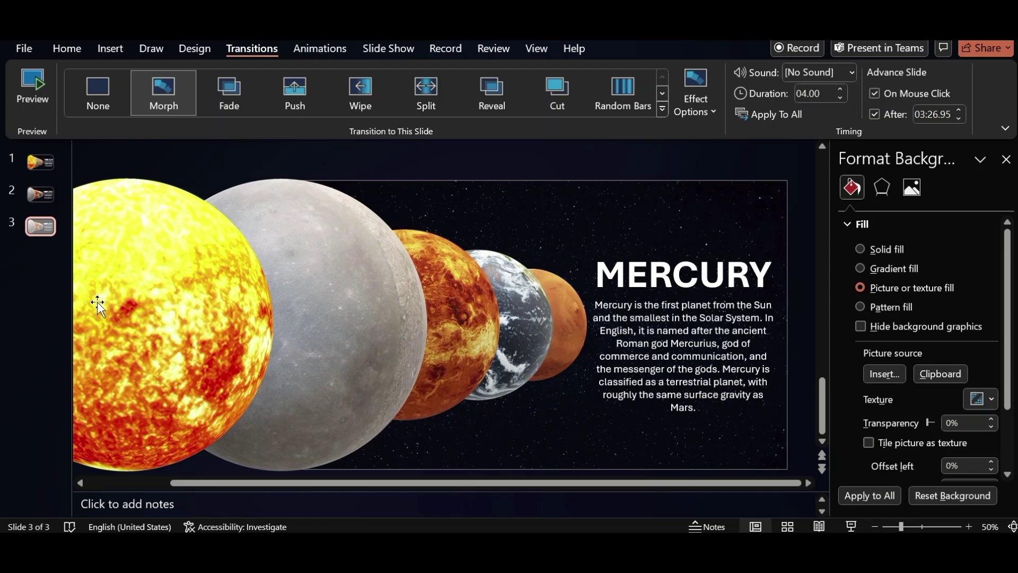
# - Delete the Mercury model from slide 3
pyautogui.click(301, 333)
pyautogui.moveTo(284, 325); pyautogui.dragTo(199, 333)
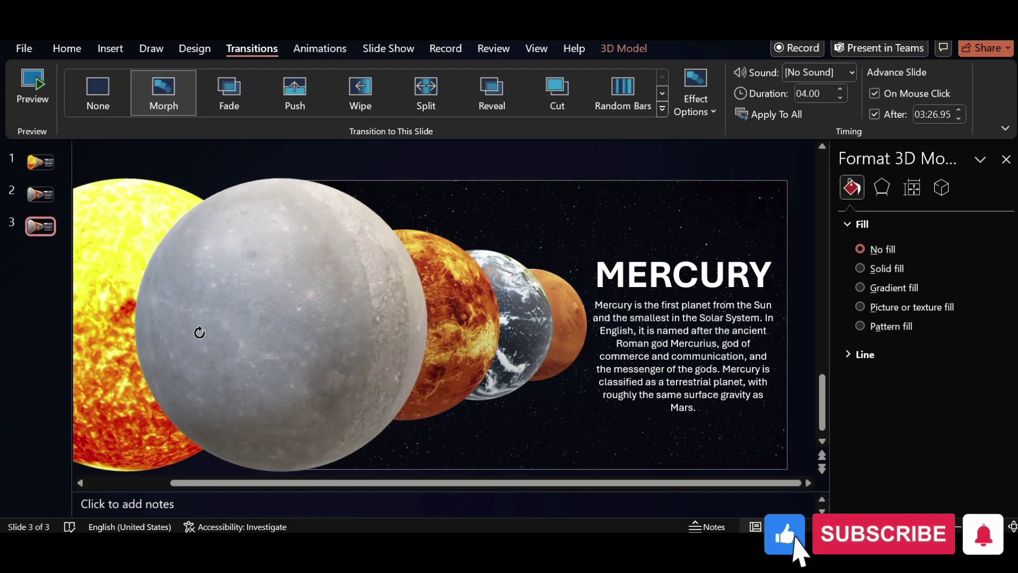
pyautogui.press('Delete')
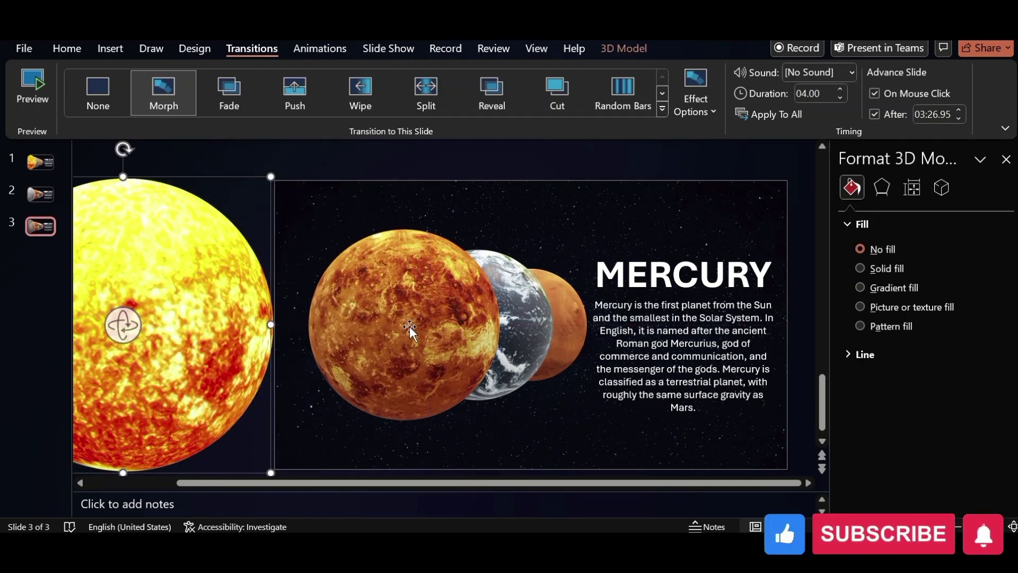
# - Enlarge Venus and turn it so Earth shows beside it
pyautogui.click(410, 329)
pyautogui.moveTo(500, 425); pyautogui.dragTo(507, 459)
pyautogui.moveTo(403, 322); pyautogui.dragTo(430, 324)
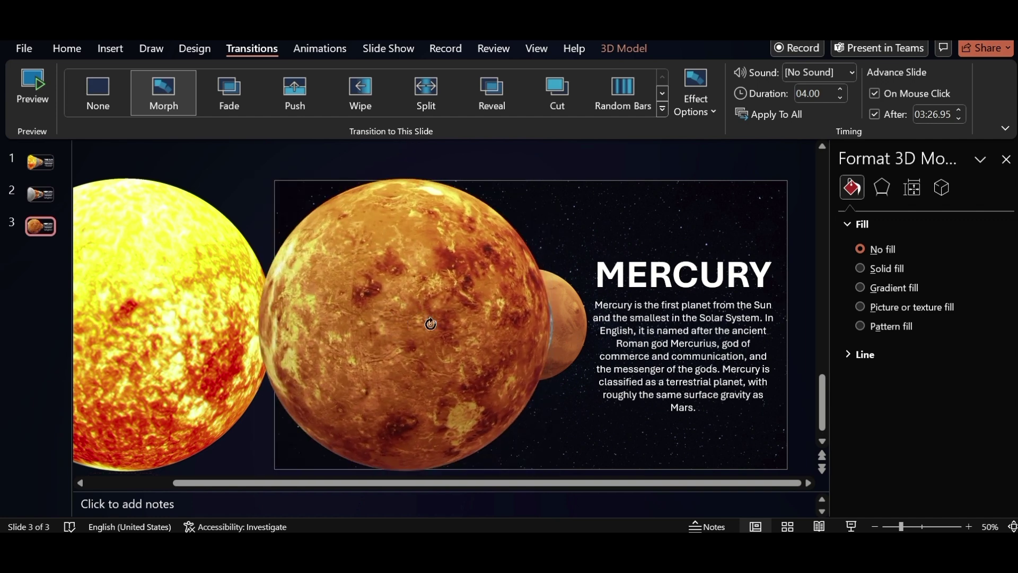
pyautogui.moveTo(545, 422); pyautogui.dragTo(446, 424)
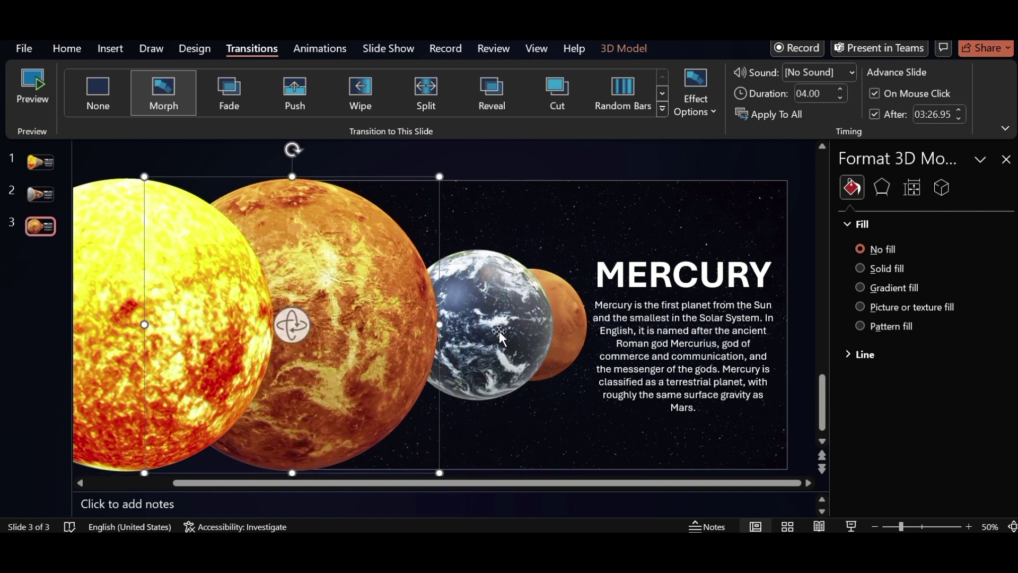
# - Enlarge and rotate Earth, then rotate Mars
pyautogui.click(500, 337)
pyautogui.moveTo(555, 405); pyautogui.dragTo(568, 432)
pyautogui.moveTo(466, 326)
pyautogui.mouseDown()
pyautogui.moveTo(366, 325)
pyautogui.moveTo(478, 325)
pyautogui.moveTo(526, 400)
pyautogui.mouseUp()
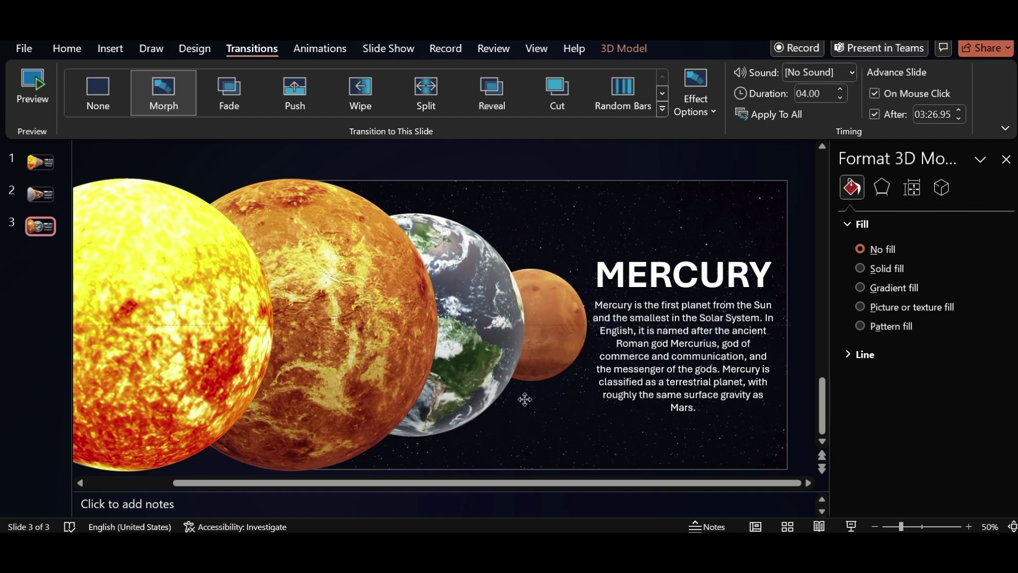
pyautogui.click(531, 324)
pyautogui.moveTo(531, 324)
pyautogui.mouseDown()
pyautogui.moveTo(390, 326)
pyautogui.moveTo(474, 382)
pyautogui.moveTo(555, 398)
pyautogui.moveTo(544, 395)
pyautogui.mouseUp()
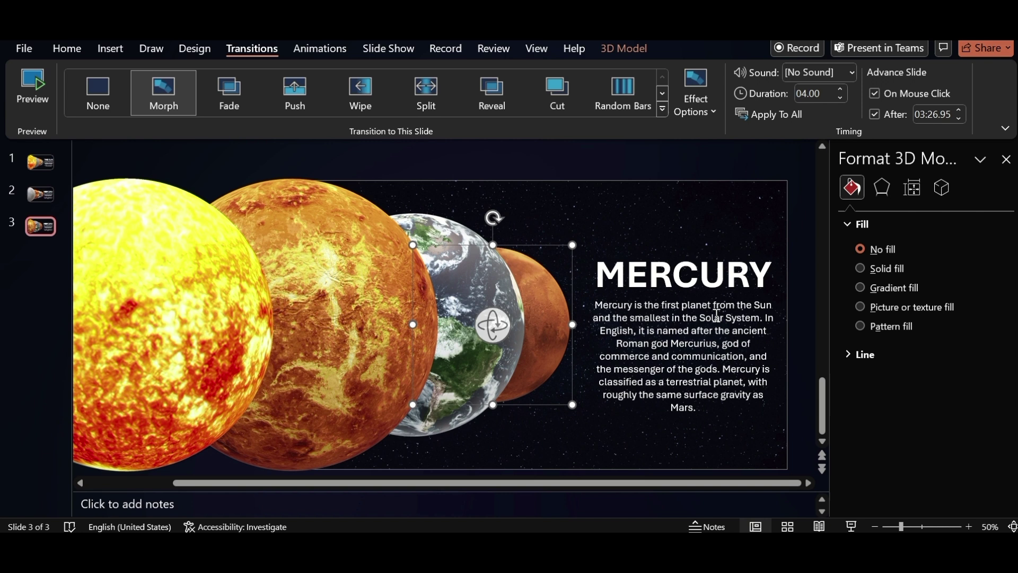
# - Hide the MERCURY text with 100% fill transparency and paste the VENUS title and description
pyautogui.click(692, 266)
pyautogui.click(953, 189)
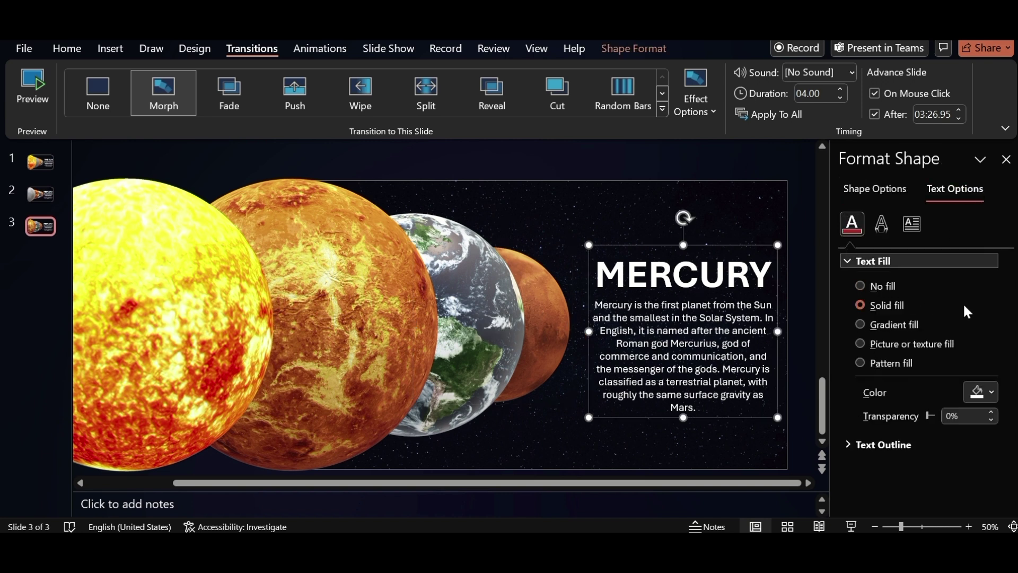
pyautogui.write('100')
pyautogui.press('Return')
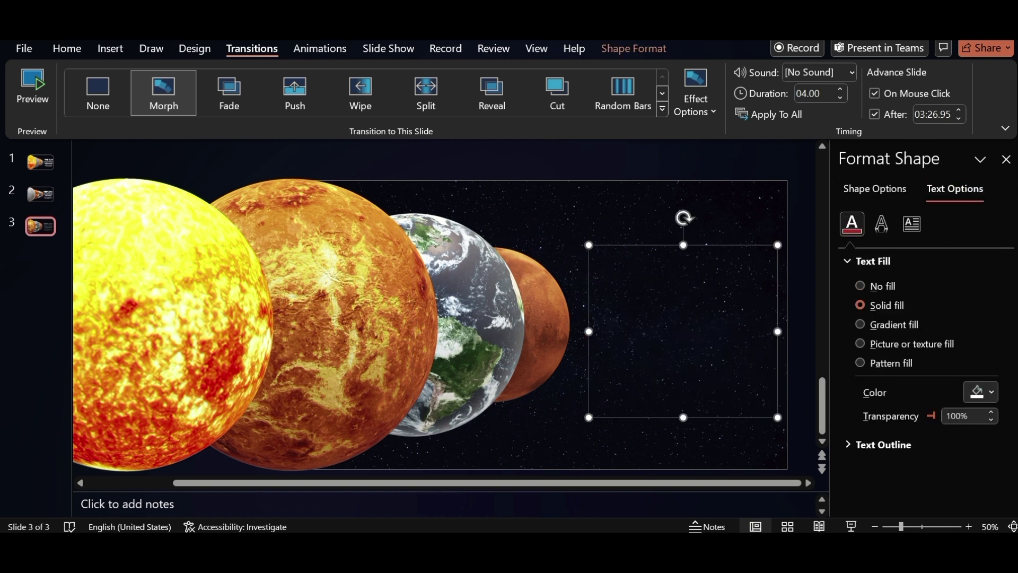
pyautogui.press('Escape')
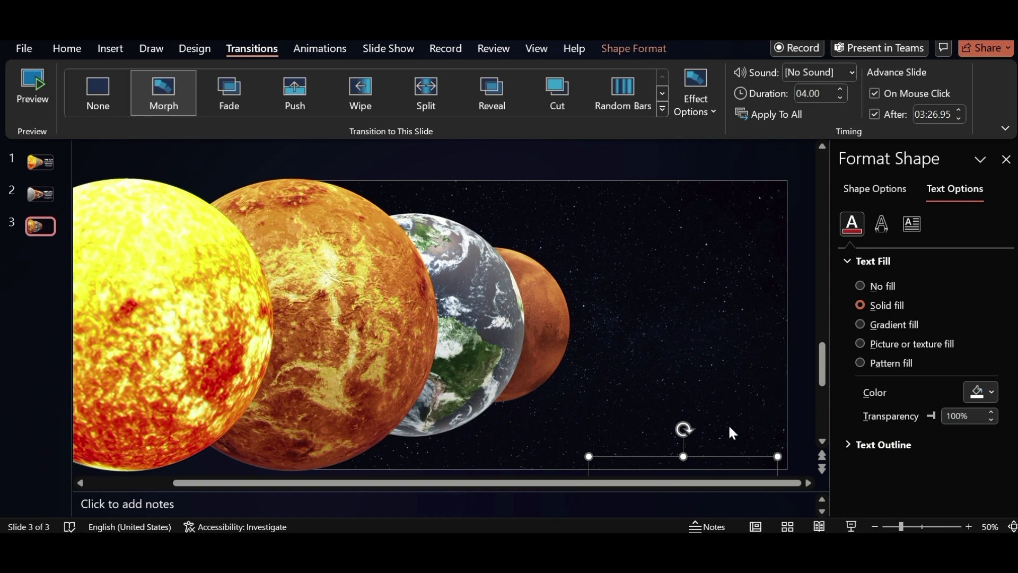
pyautogui.hotkey('ctrl', 'v')
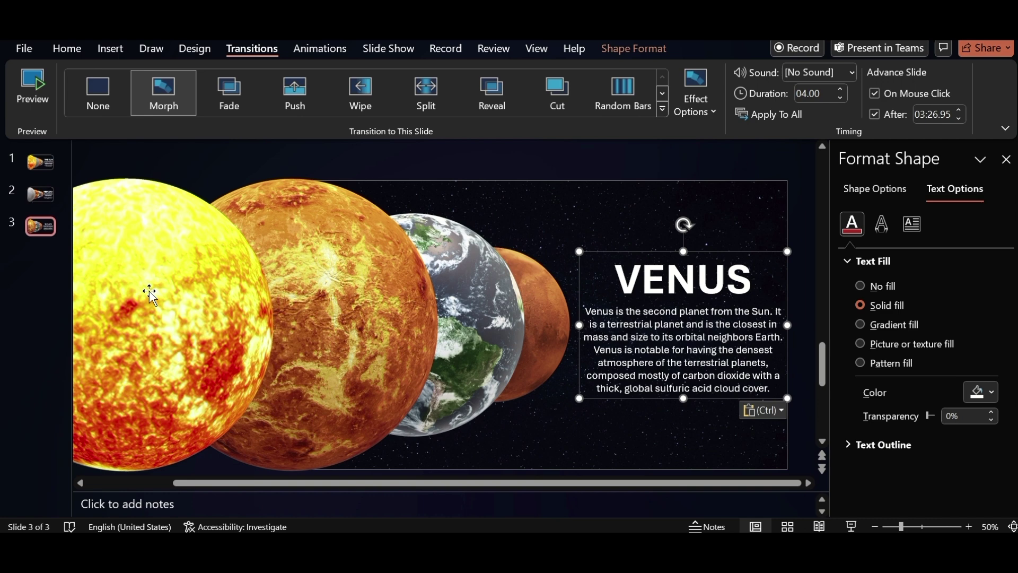
# - Duplicate slide 3 as slide 4 and delete Venus from it
pyautogui.rightClick(41, 229)
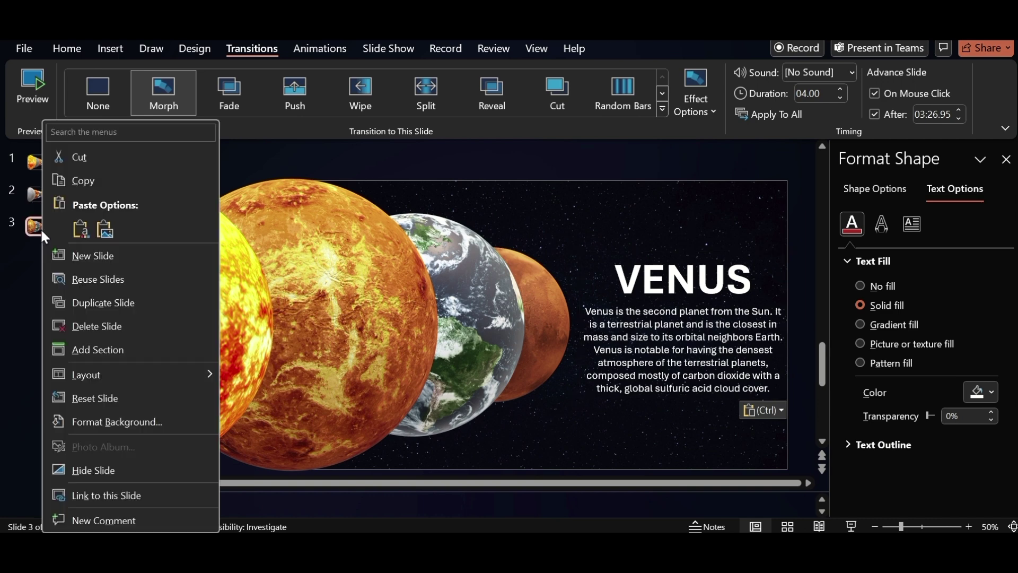
pyautogui.click(96, 302)
pyautogui.click(311, 363)
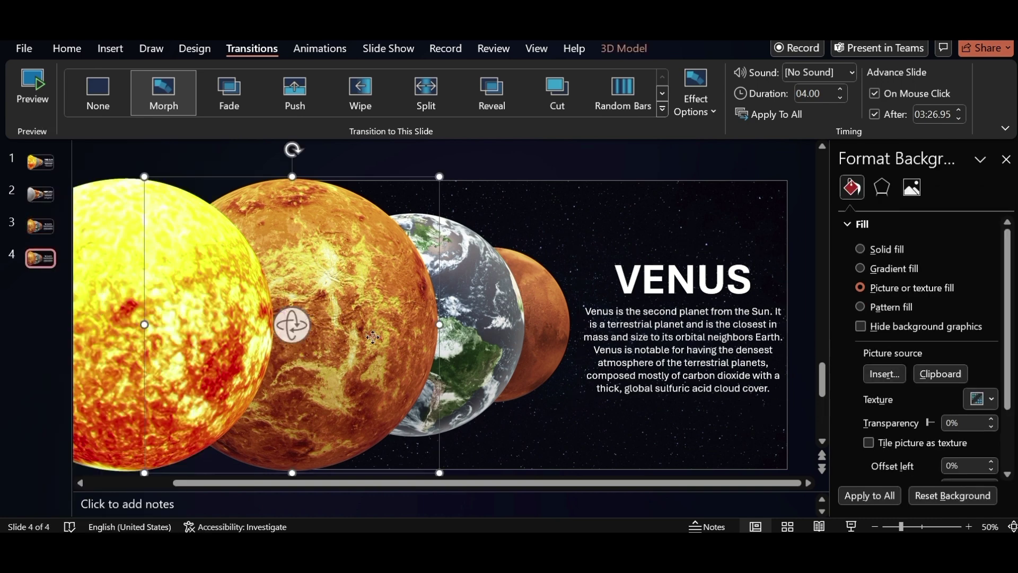
pyautogui.moveTo(291, 323); pyautogui.dragTo(484, 351)
pyautogui.press('Delete')
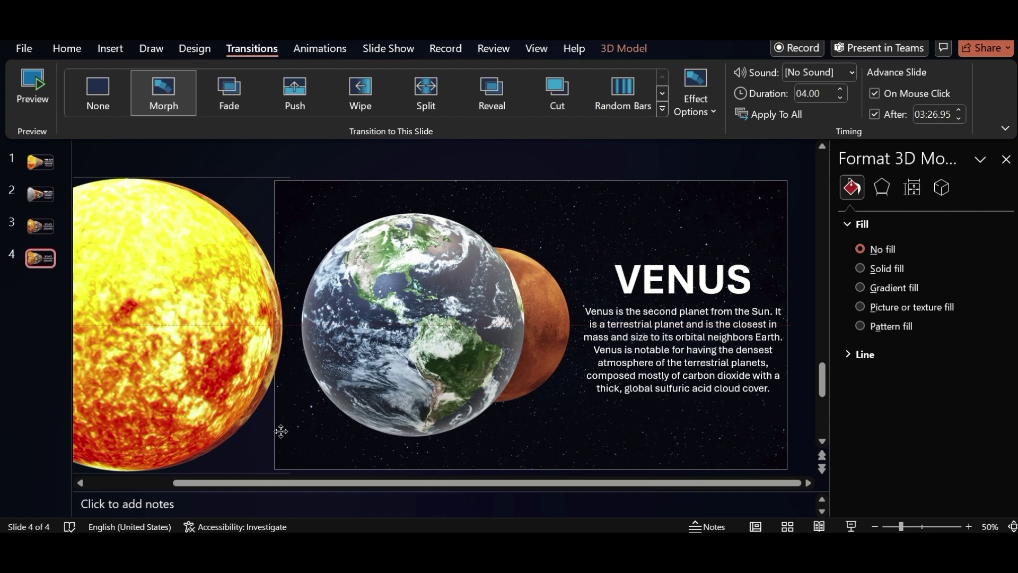
# - Turn Earth to show Asia, enlarge it, and move it left to overlap the Sun
pyautogui.click(127, 323)
pyautogui.click(414, 322)
pyautogui.moveTo(414, 324); pyautogui.dragTo(142, 330)
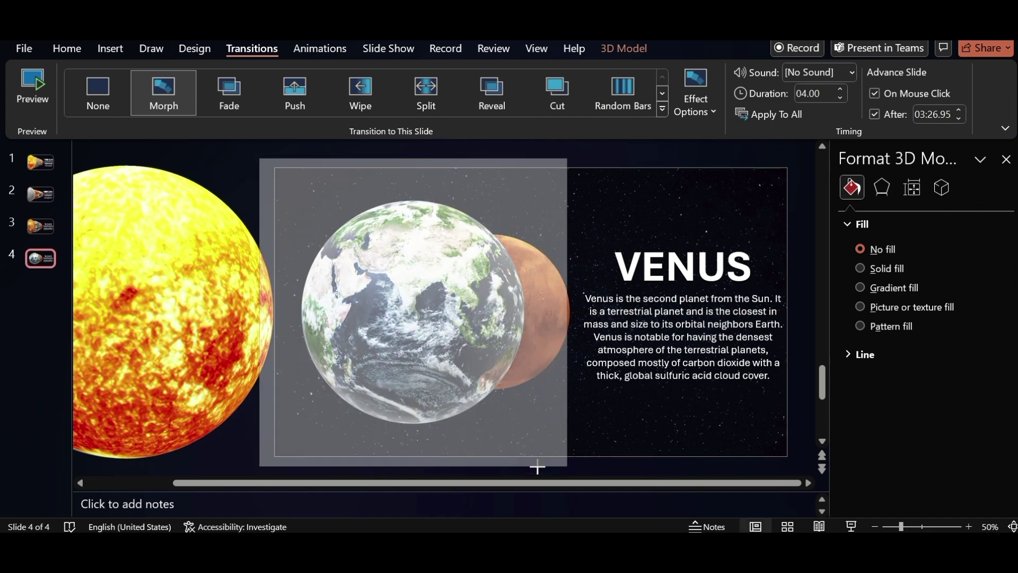
pyautogui.moveTo(526, 440); pyautogui.dragTo(566, 468)
pyautogui.moveTo(565, 427); pyautogui.dragTo(474, 420)
# - Enlarge Mars, turn it to a different face, and nudge it left
pyautogui.click(535, 351)
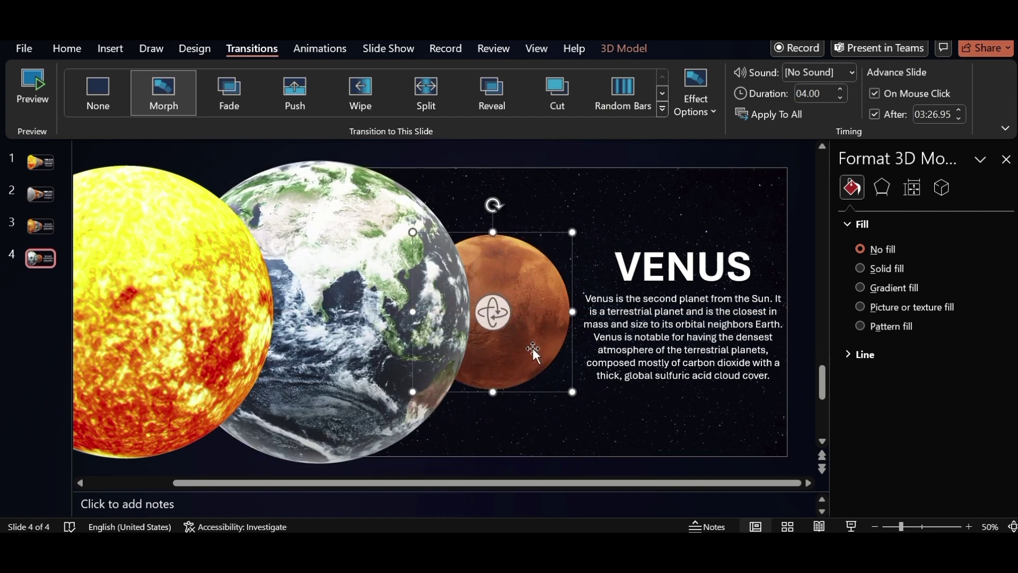
pyautogui.moveTo(568, 420); pyautogui.dragTo(609, 429)
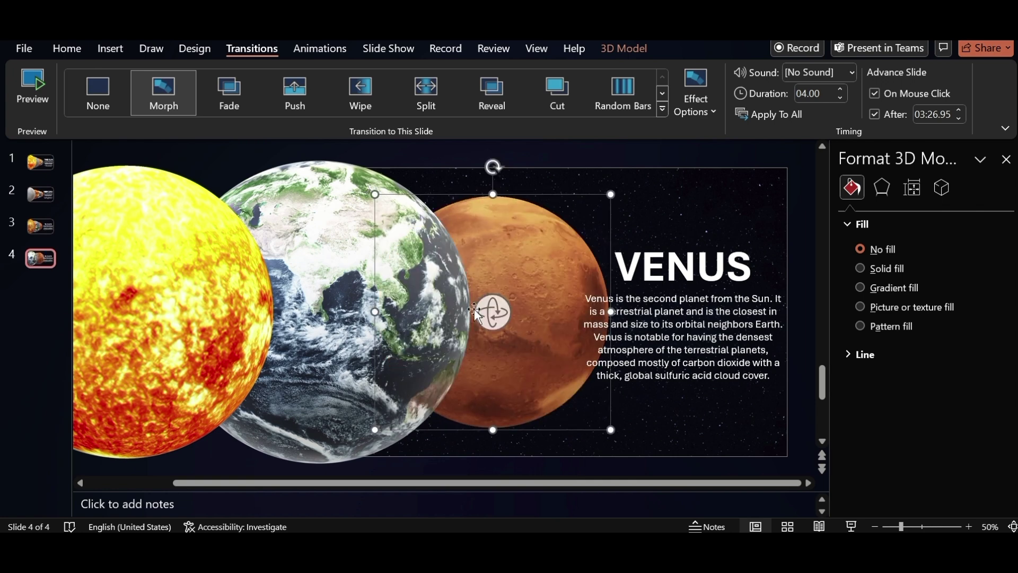
pyautogui.moveTo(493, 313); pyautogui.dragTo(490, 314)
pyautogui.moveTo(596, 396); pyautogui.dragTo(577, 402)
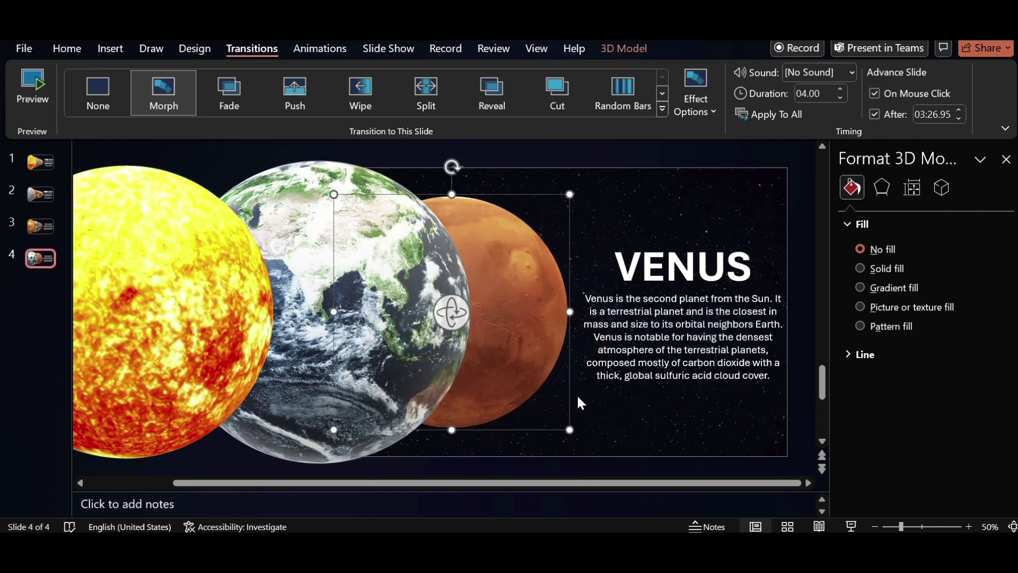
# - Make the VENUS text 100% transparent and paste the EARTH title and description
pyautogui.click(715, 327)
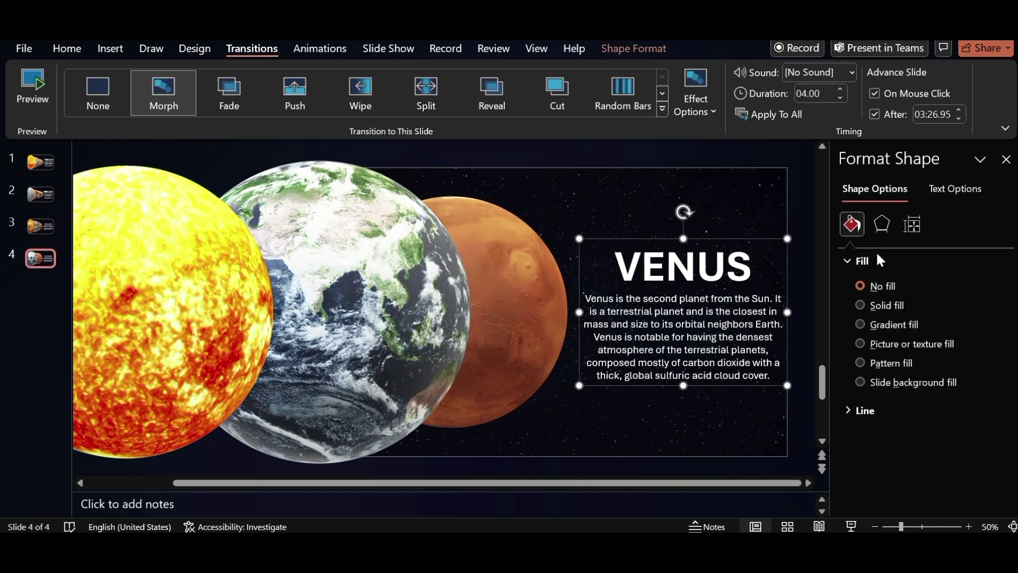
pyautogui.click(947, 190)
pyautogui.moveTo(930, 419); pyautogui.dragTo(939, 417)
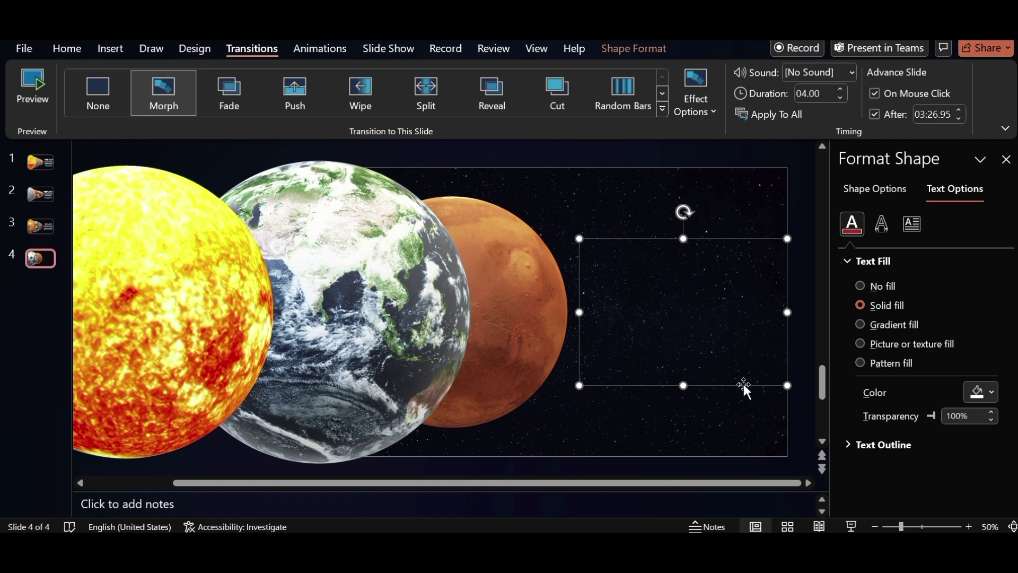
pyautogui.moveTo(743, 387); pyautogui.dragTo(670, 287)
pyautogui.hotkey('ctrl', 'v')
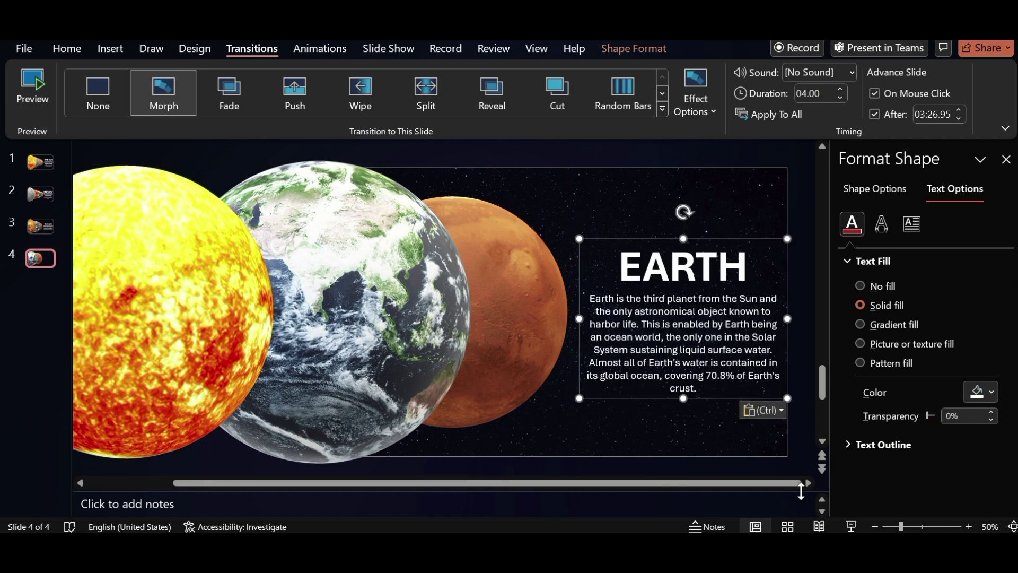
# - Duplicate slide 4, move Earth behind the Sun, and enlarge Mars, shifting it left
pyautogui.rightClick(40, 267)
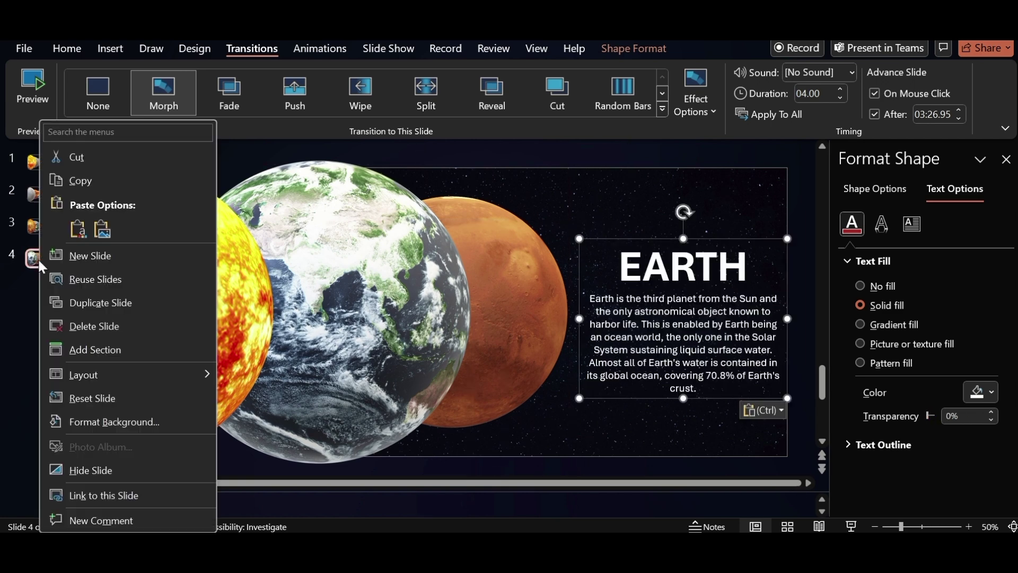
pyautogui.click(82, 304)
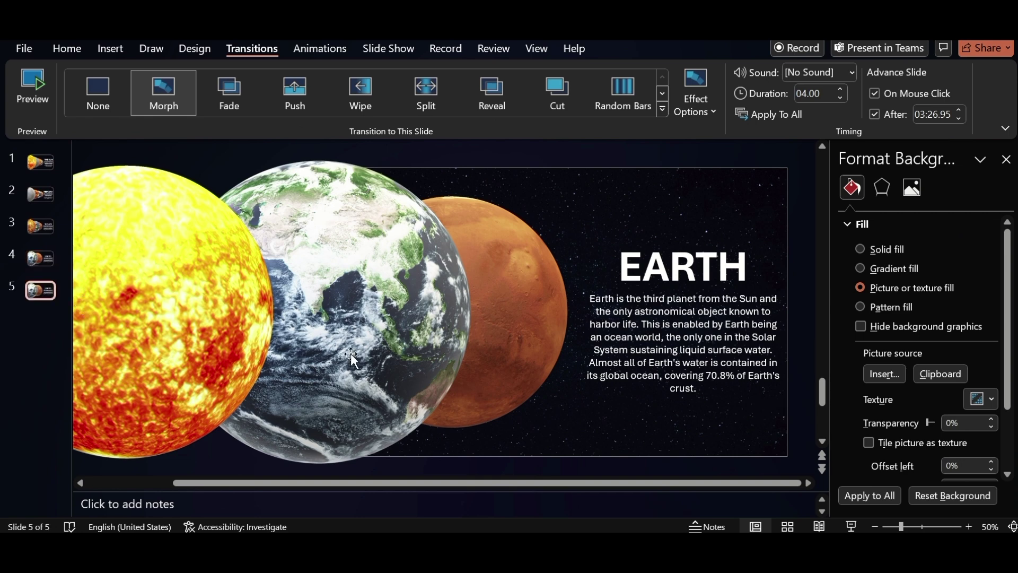
pyautogui.moveTo(318, 310)
pyautogui.mouseDown()
pyautogui.moveTo(340, 405)
pyautogui.moveTo(273, 398)
pyautogui.mouseUp()
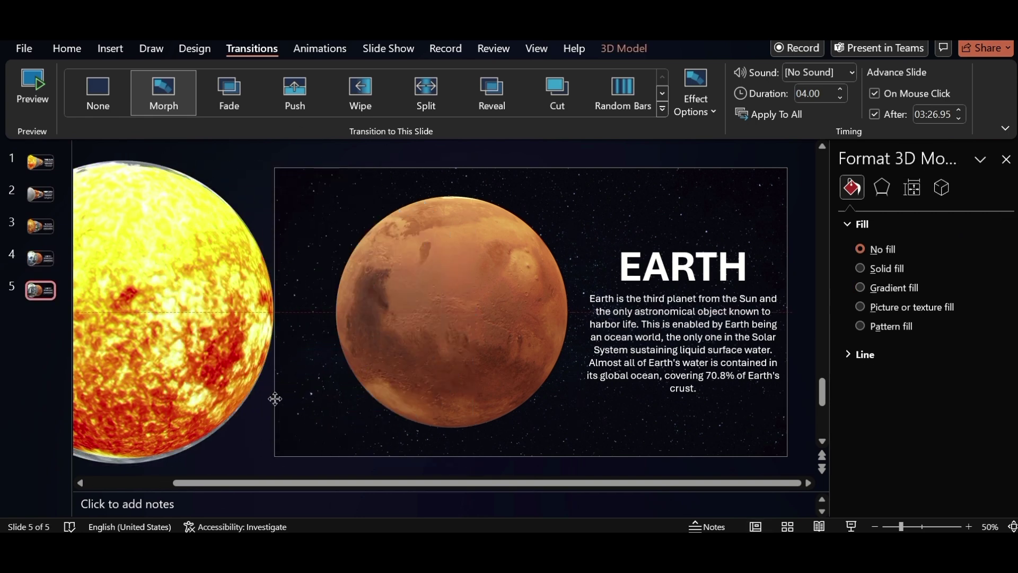
pyautogui.click(442, 350)
pyautogui.moveTo(574, 446); pyautogui.dragTo(472, 417)
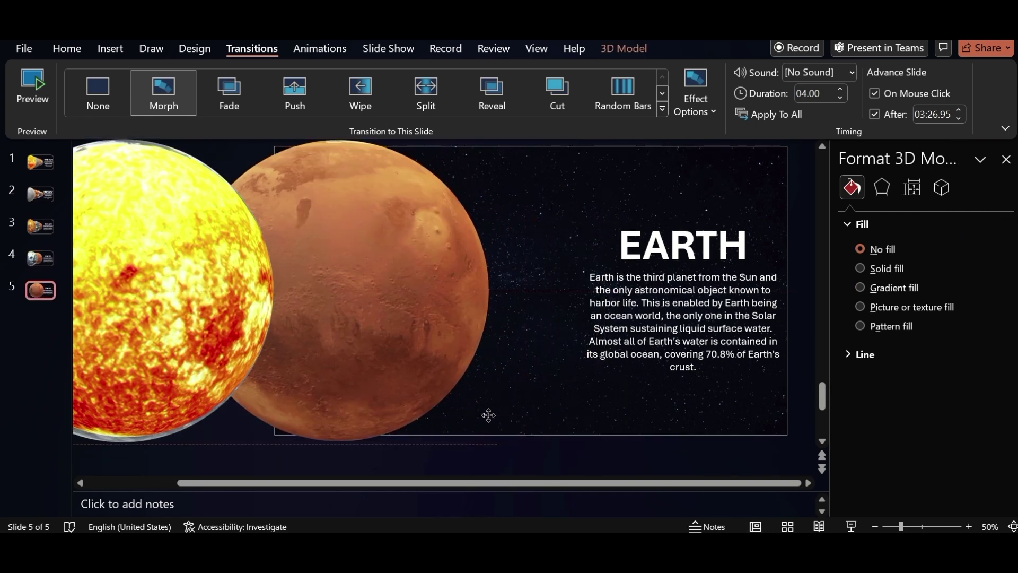
# - Make the EARTH text 100% transparent and paste the MARS title and description
pyautogui.click(639, 295)
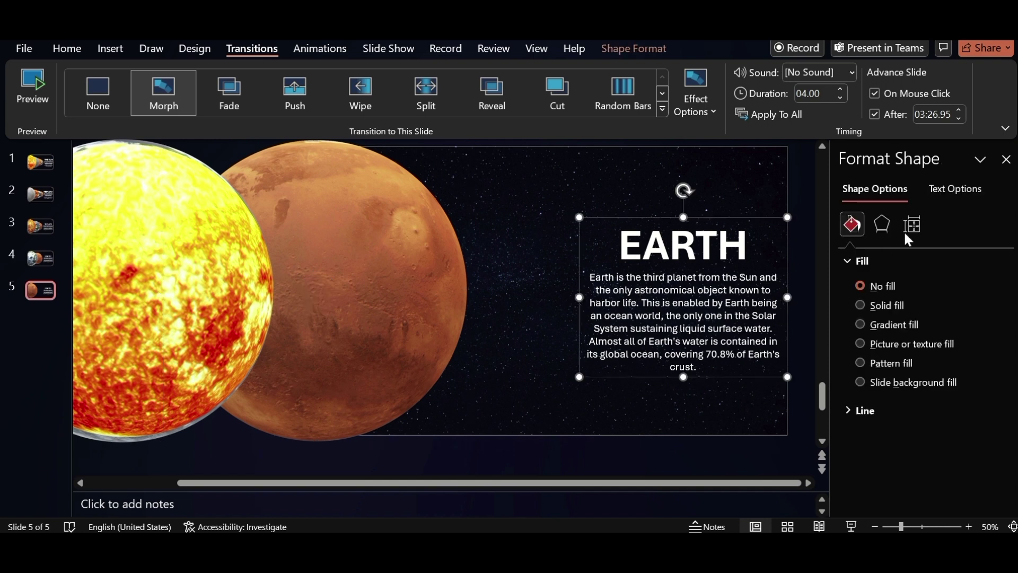
pyautogui.click(953, 188)
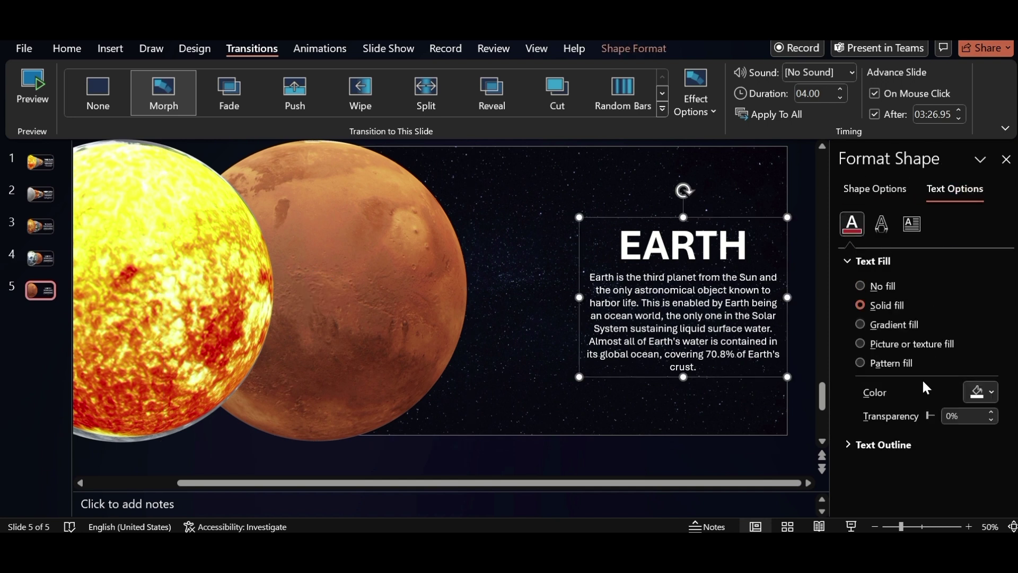
pyautogui.moveTo(926, 415); pyautogui.dragTo(937, 415)
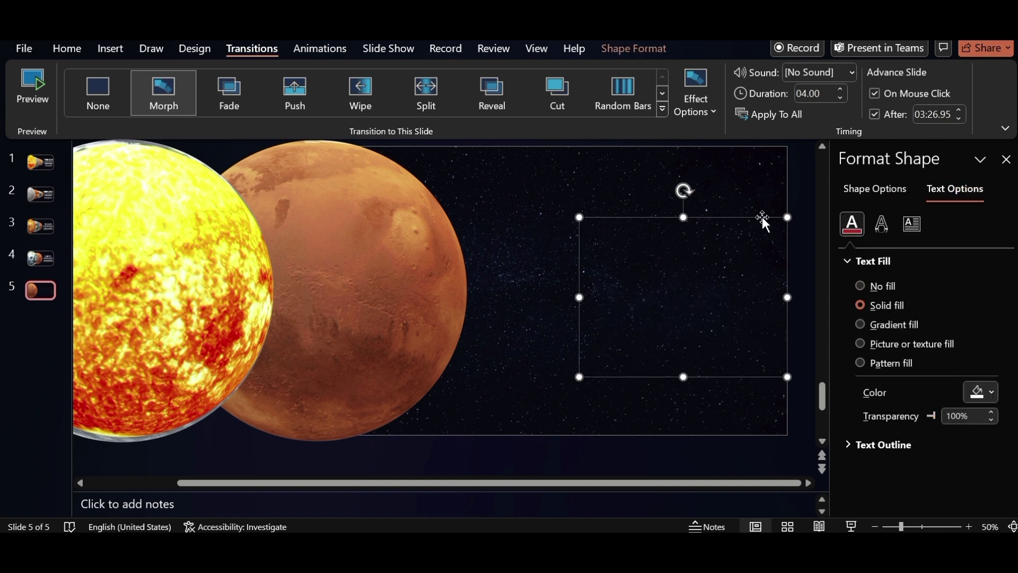
pyautogui.hotkey('ctrl', 'v')
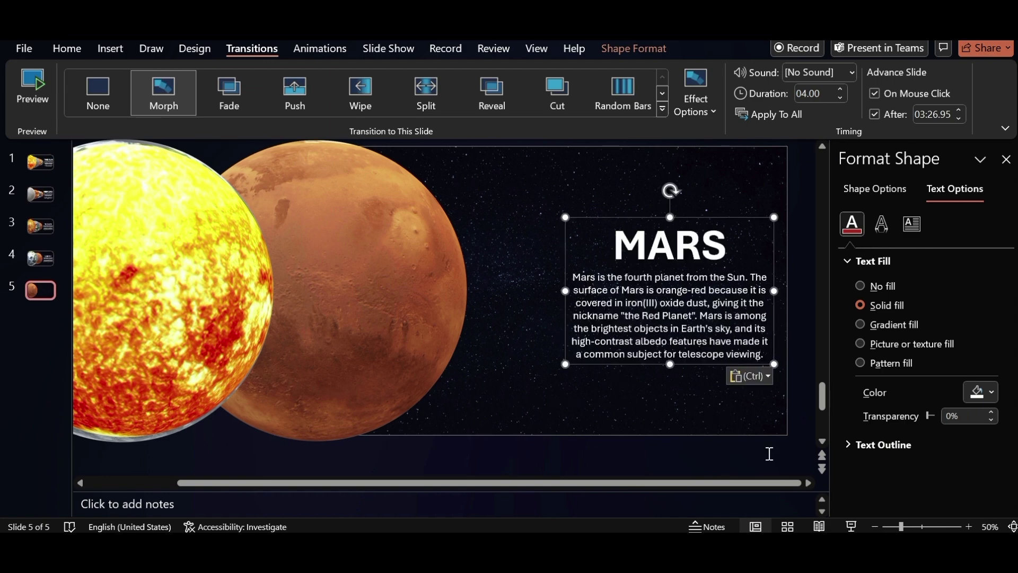